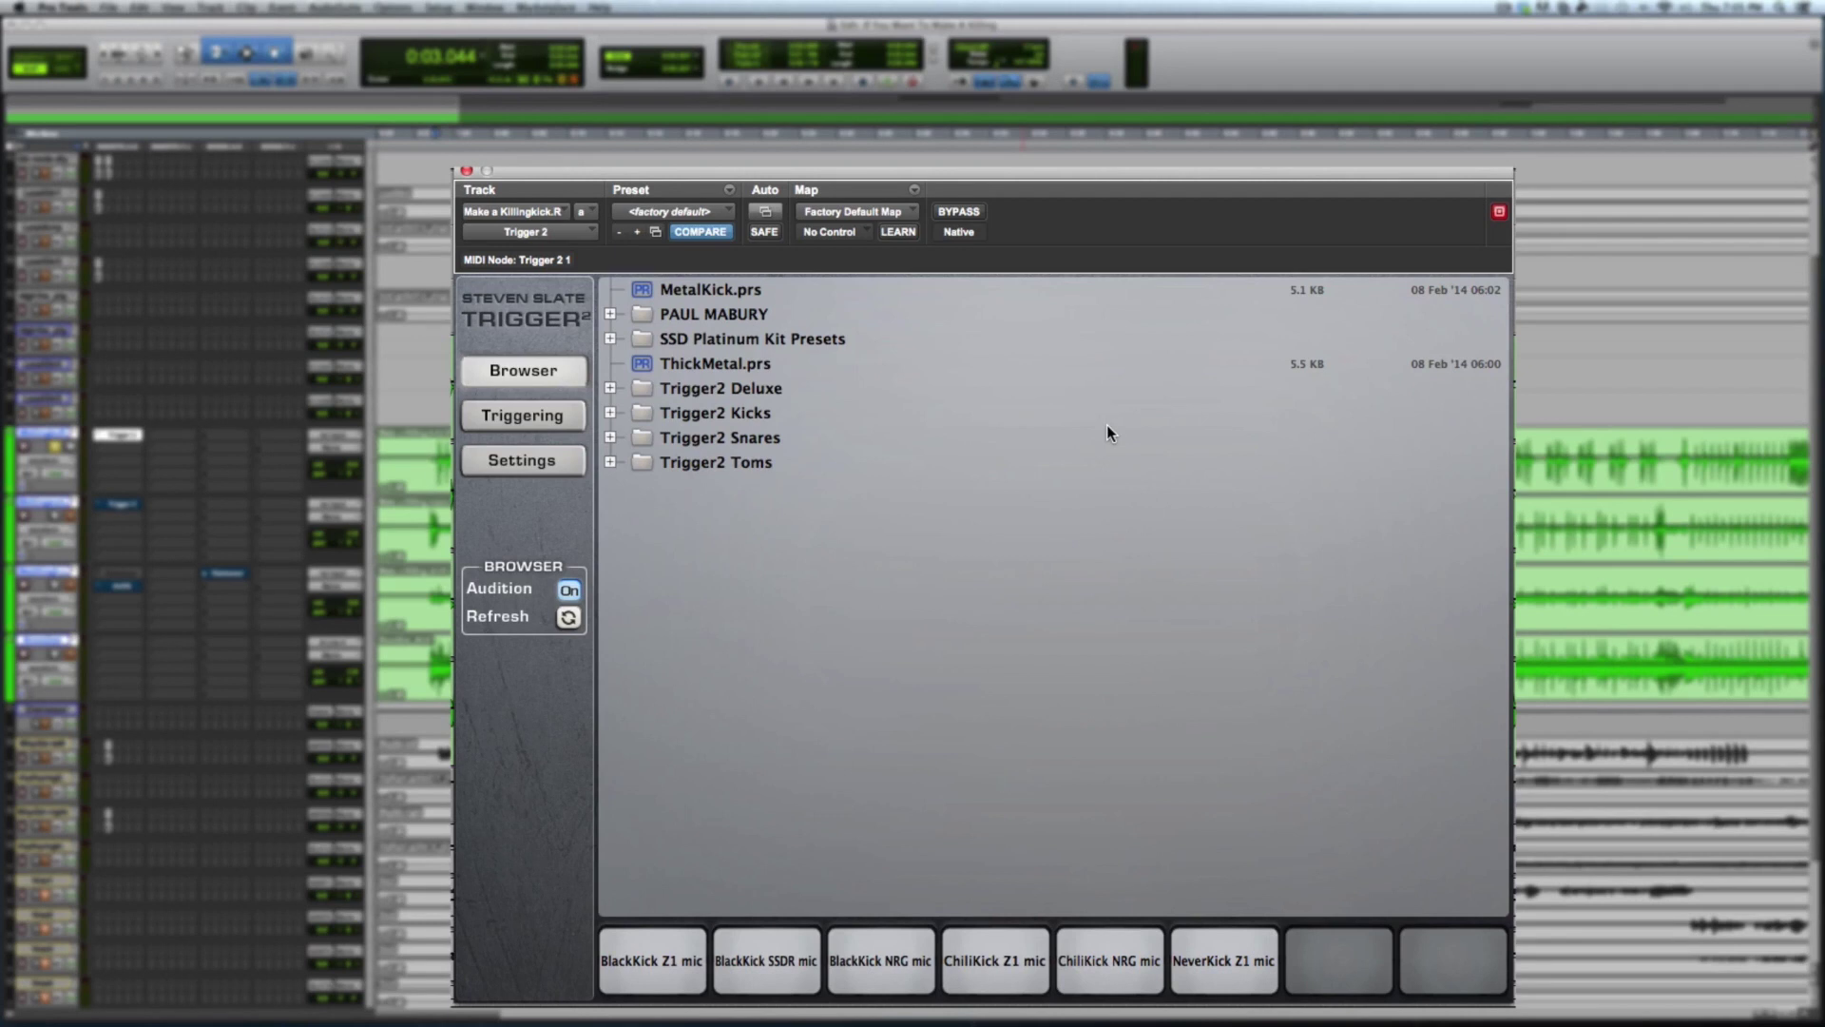
Bypass Trigger 2 so only the original kick is heard.
left_click(955, 220)
Expand the SSD Platinum Kit Presets folder, browse its list, and collapse it again.
left_click(610, 338)
scroll(755, 476, "down", 12)
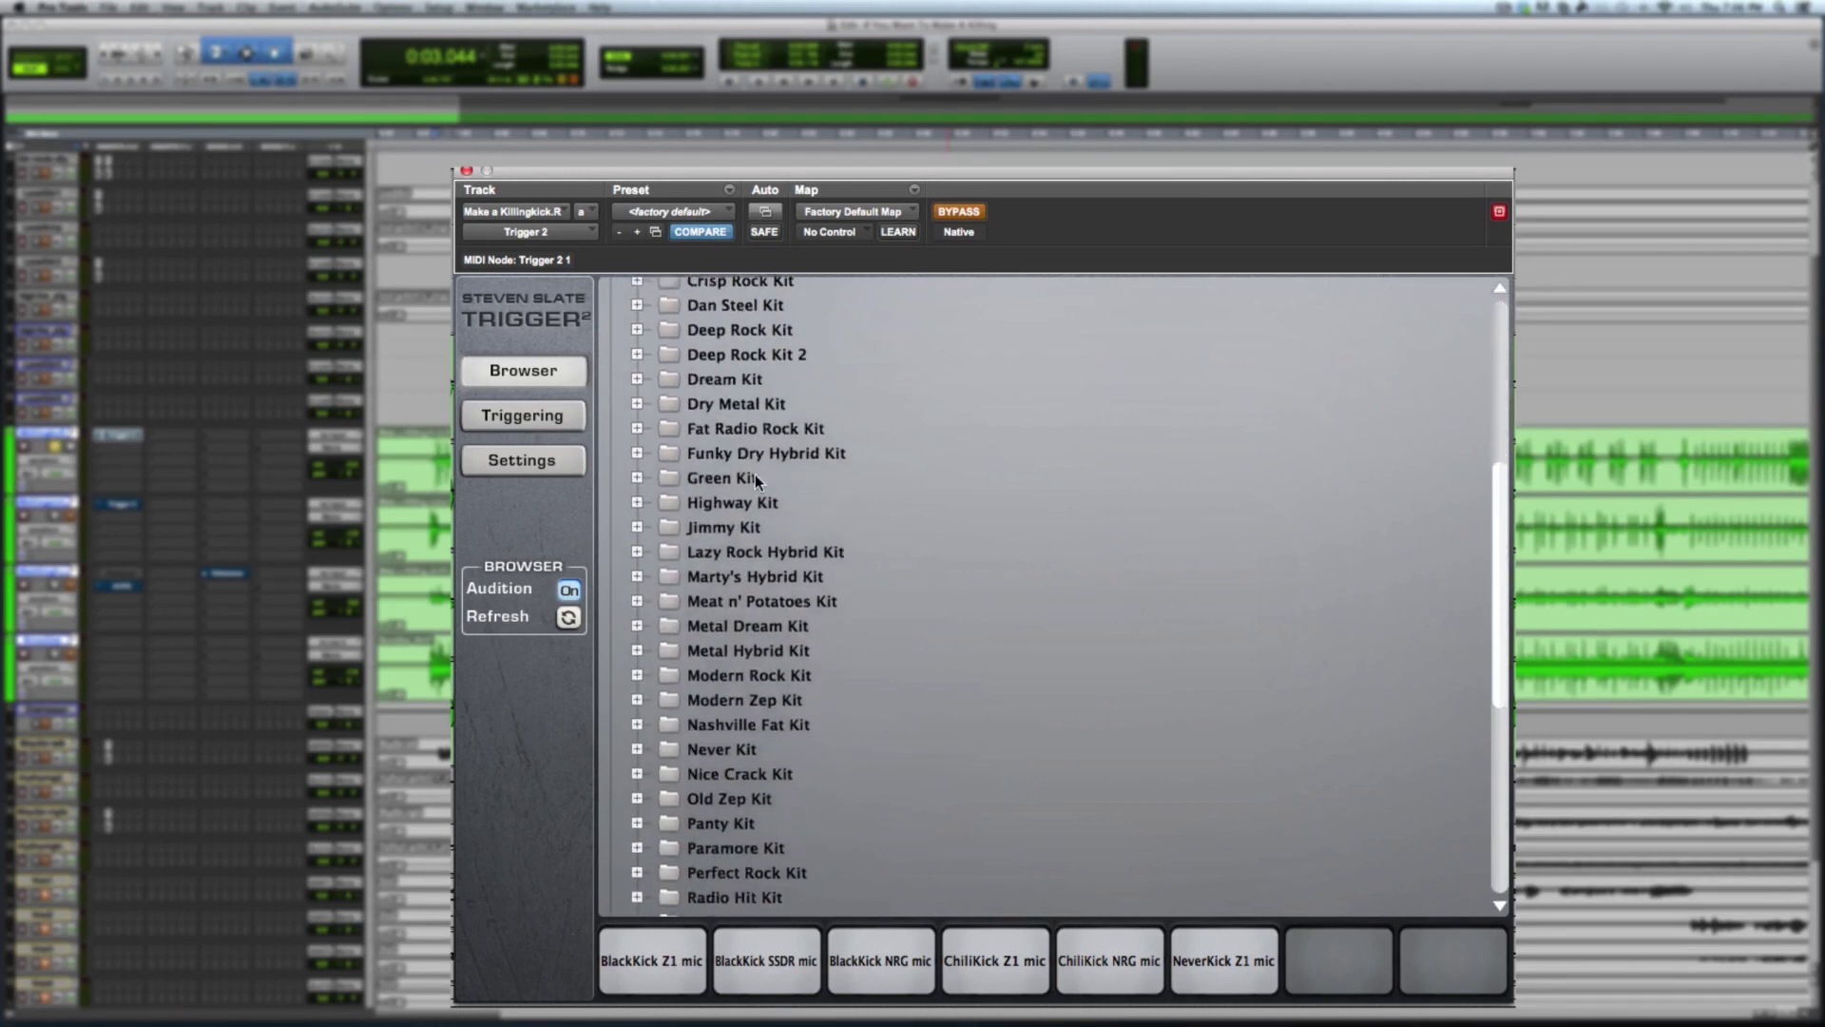
scroll(755, 472, "up", 4)
scroll(755, 472, "up", 8)
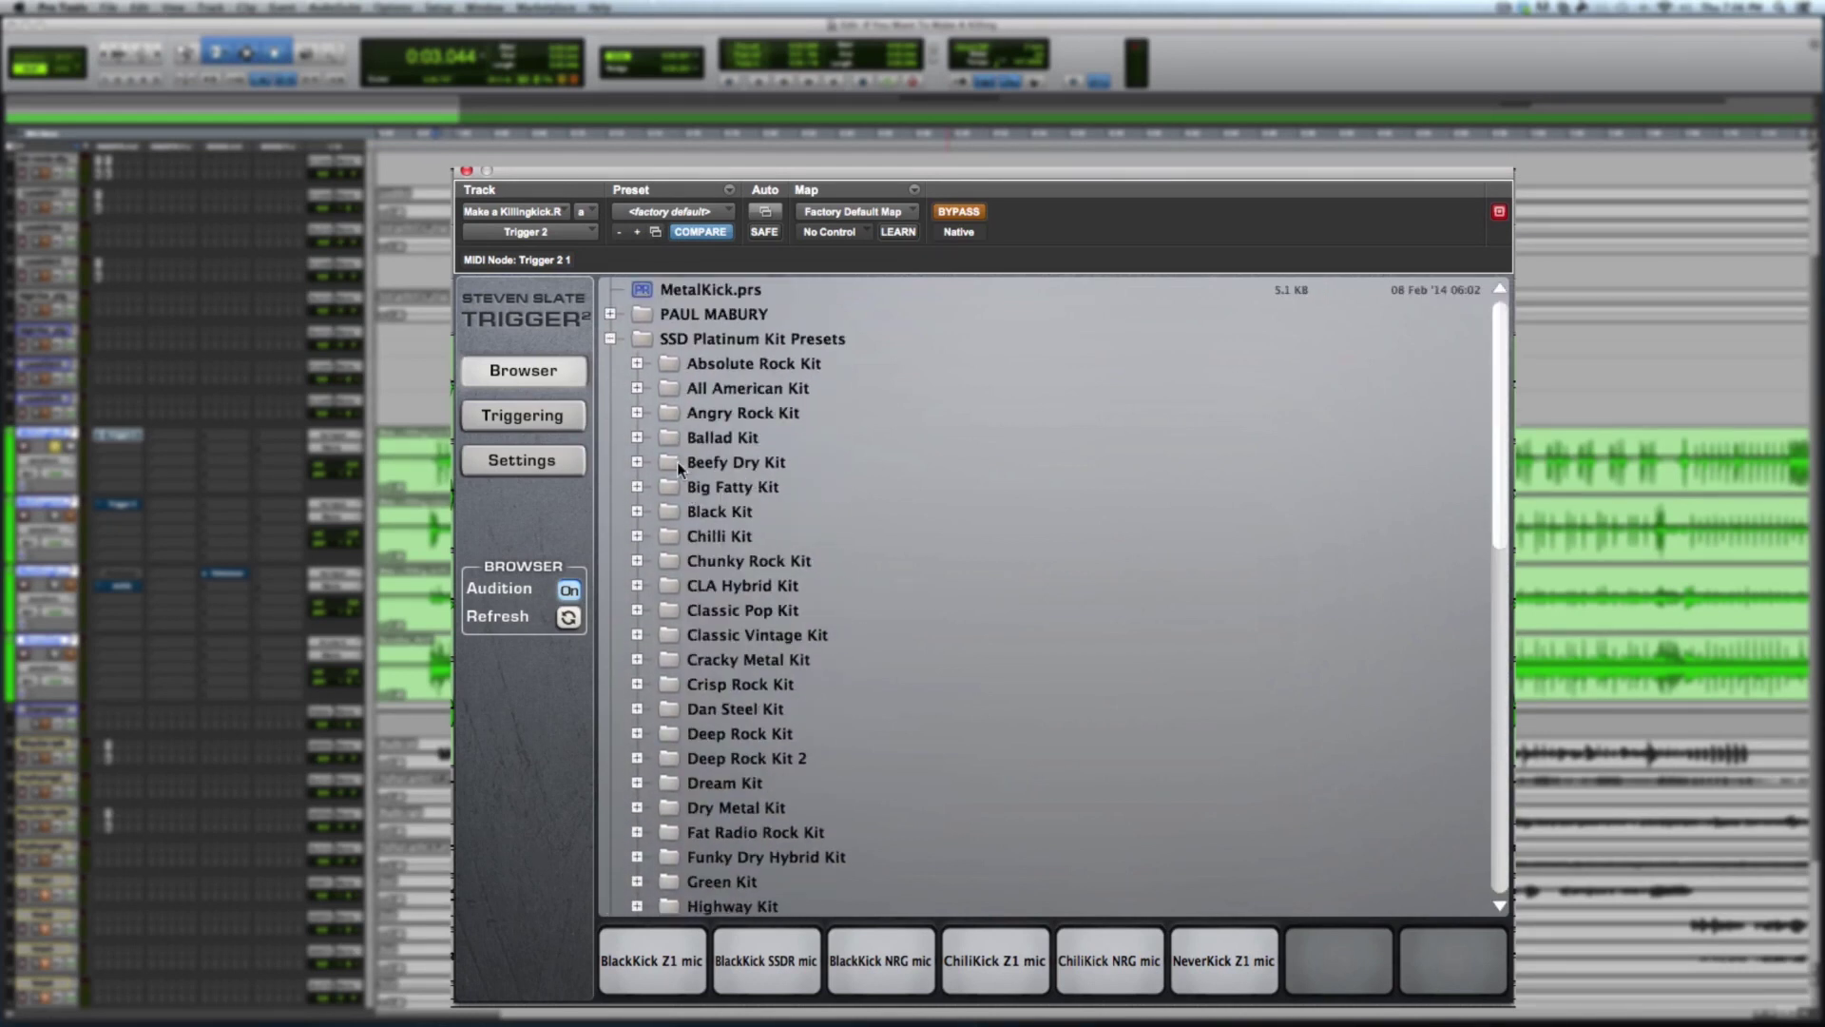
left_click(612, 337)
Audition the Black Beauty DIR, NRG, NRGc and OH snare samples in Trigger2 Deluxe.
left_click(609, 387)
left_click(763, 437)
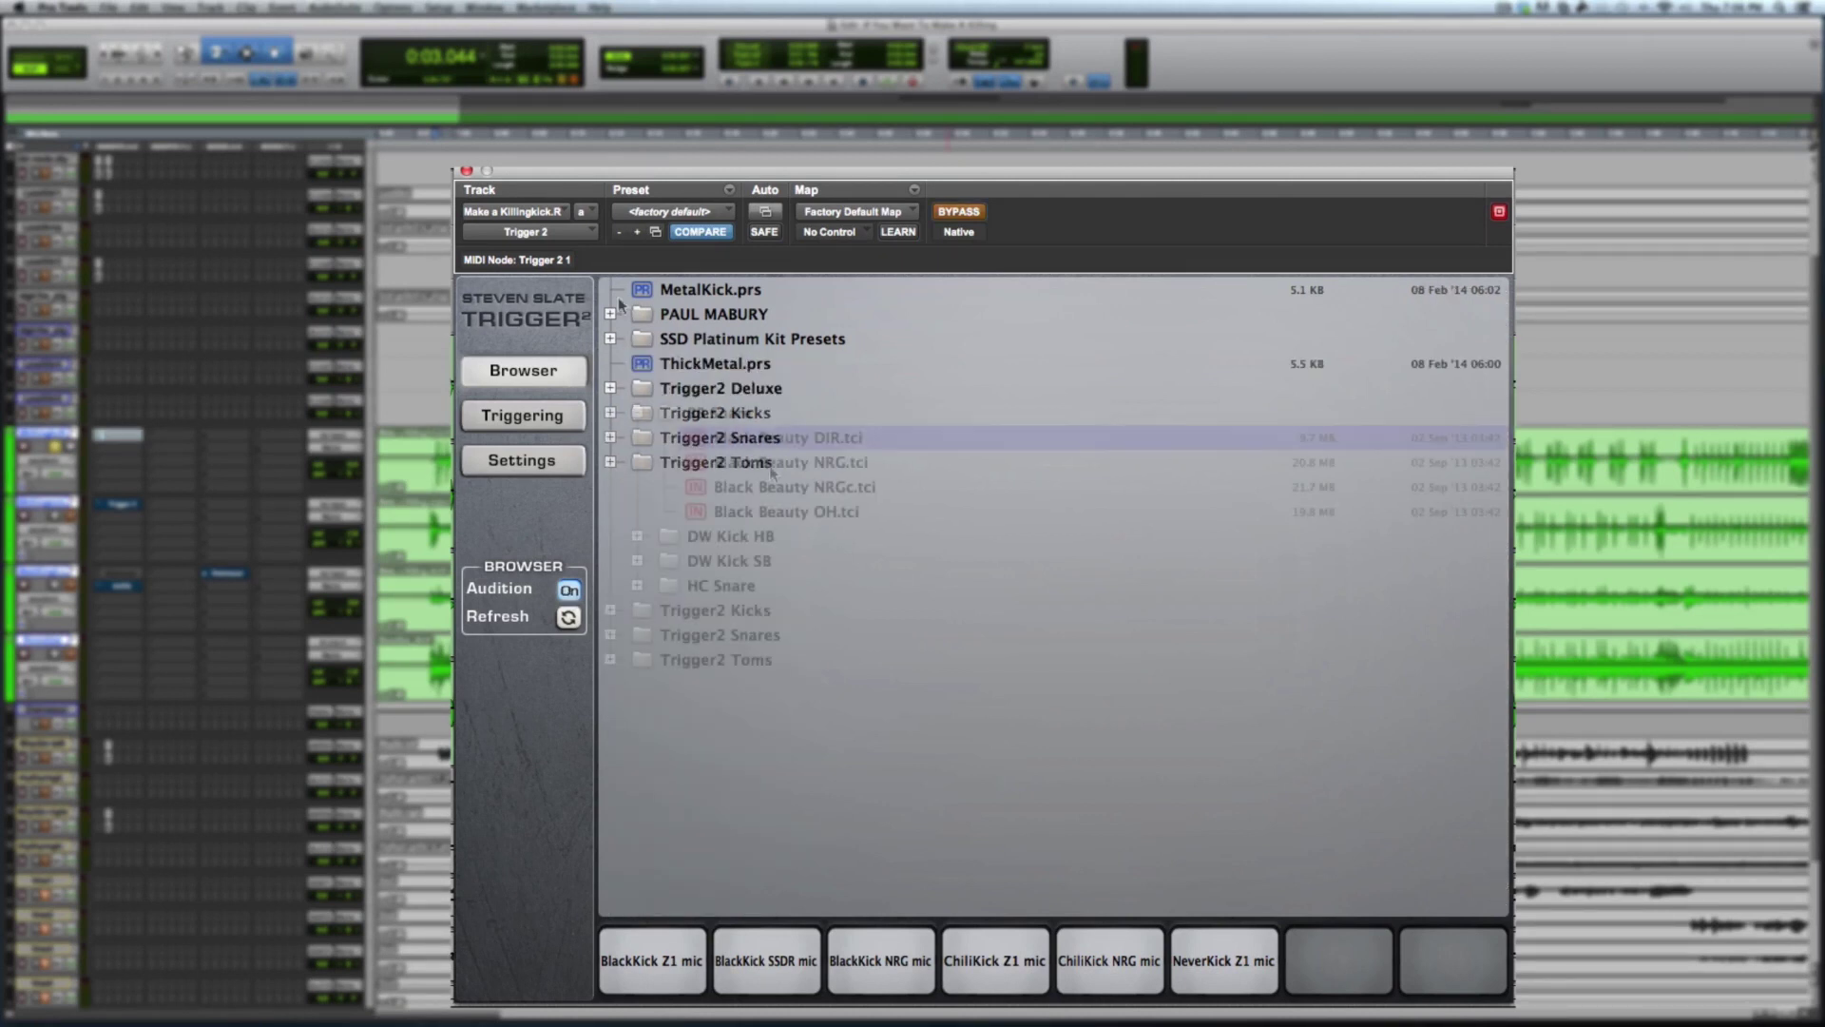
left_click(770, 468)
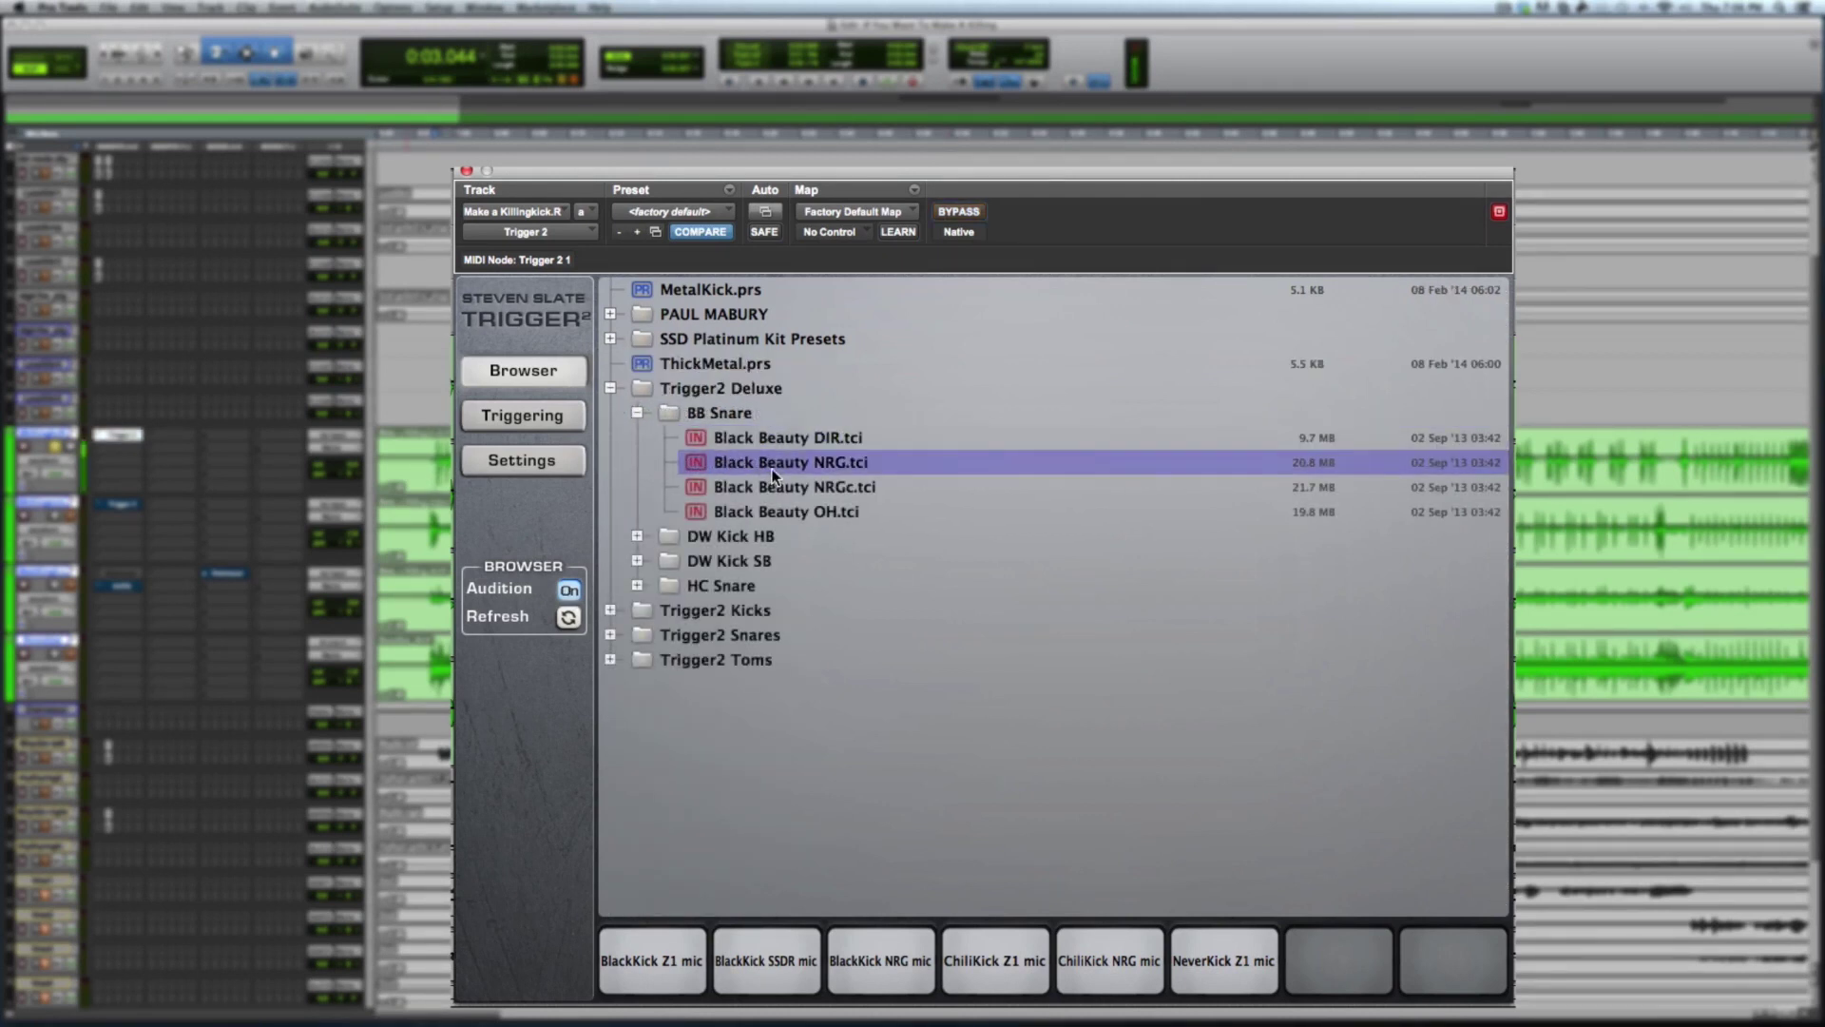
left_click(789, 490)
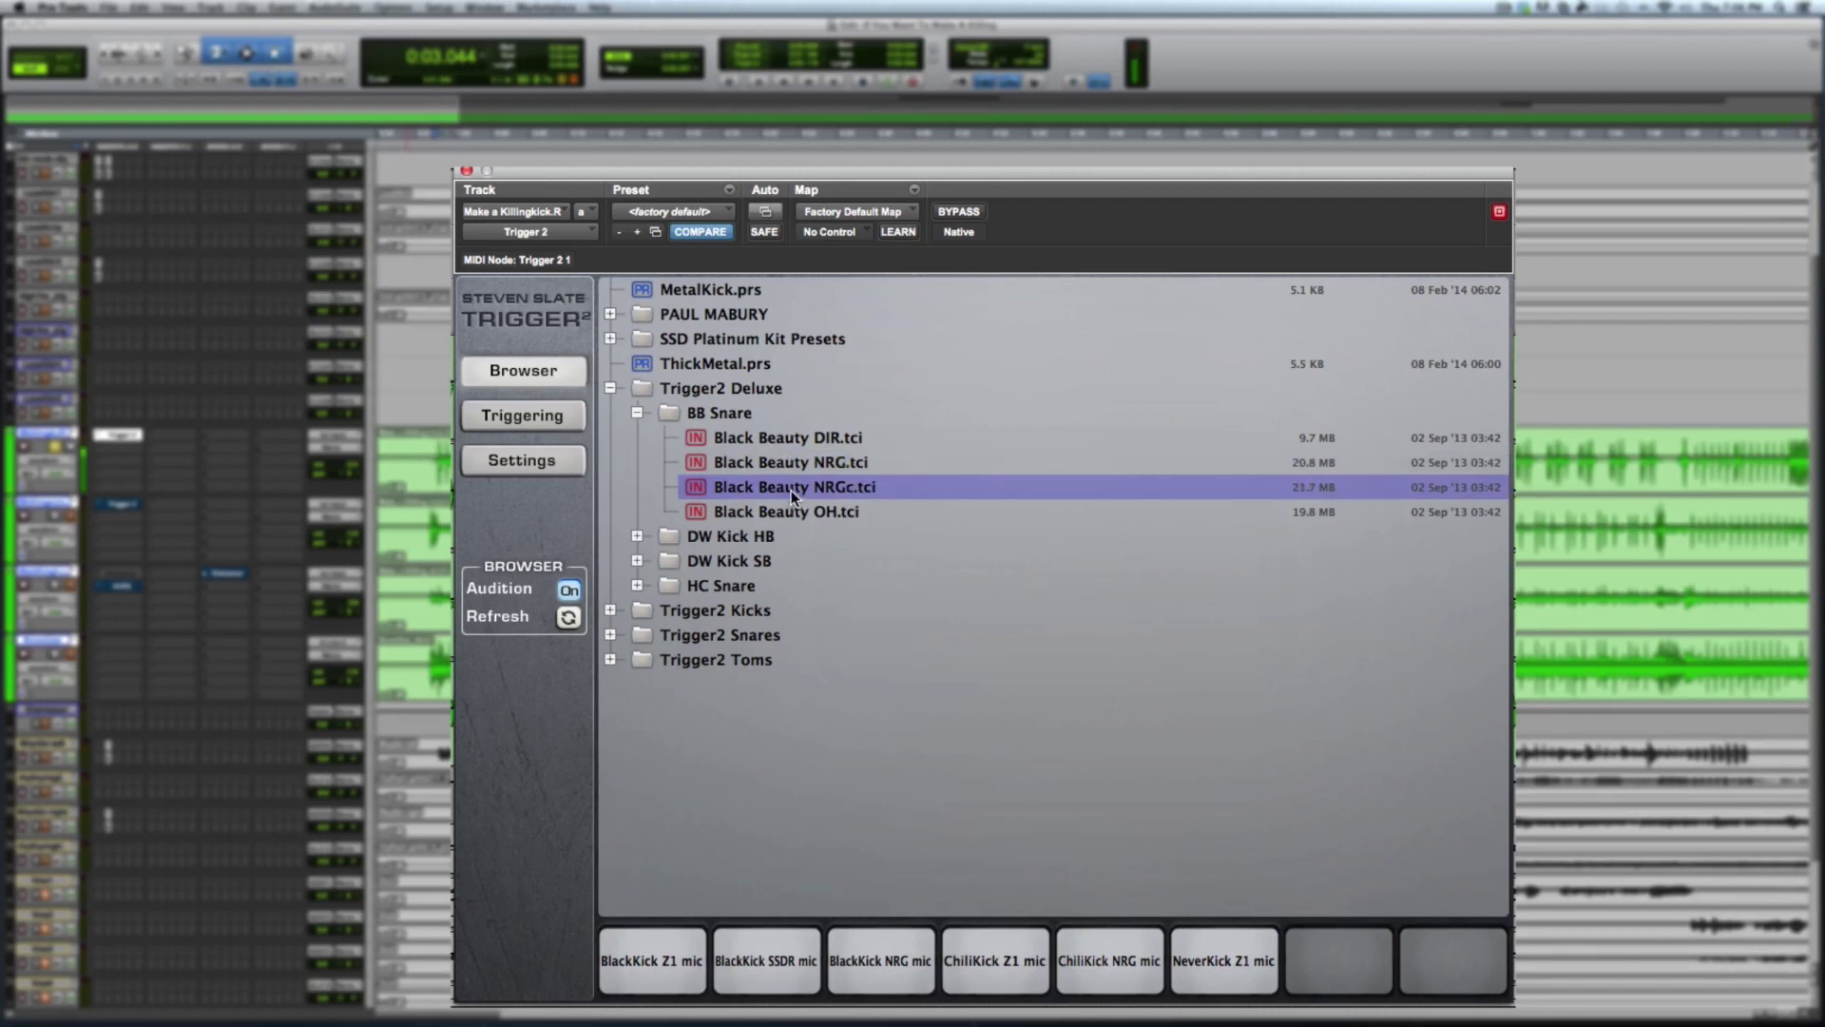
left_click(802, 437)
left_click(790, 513)
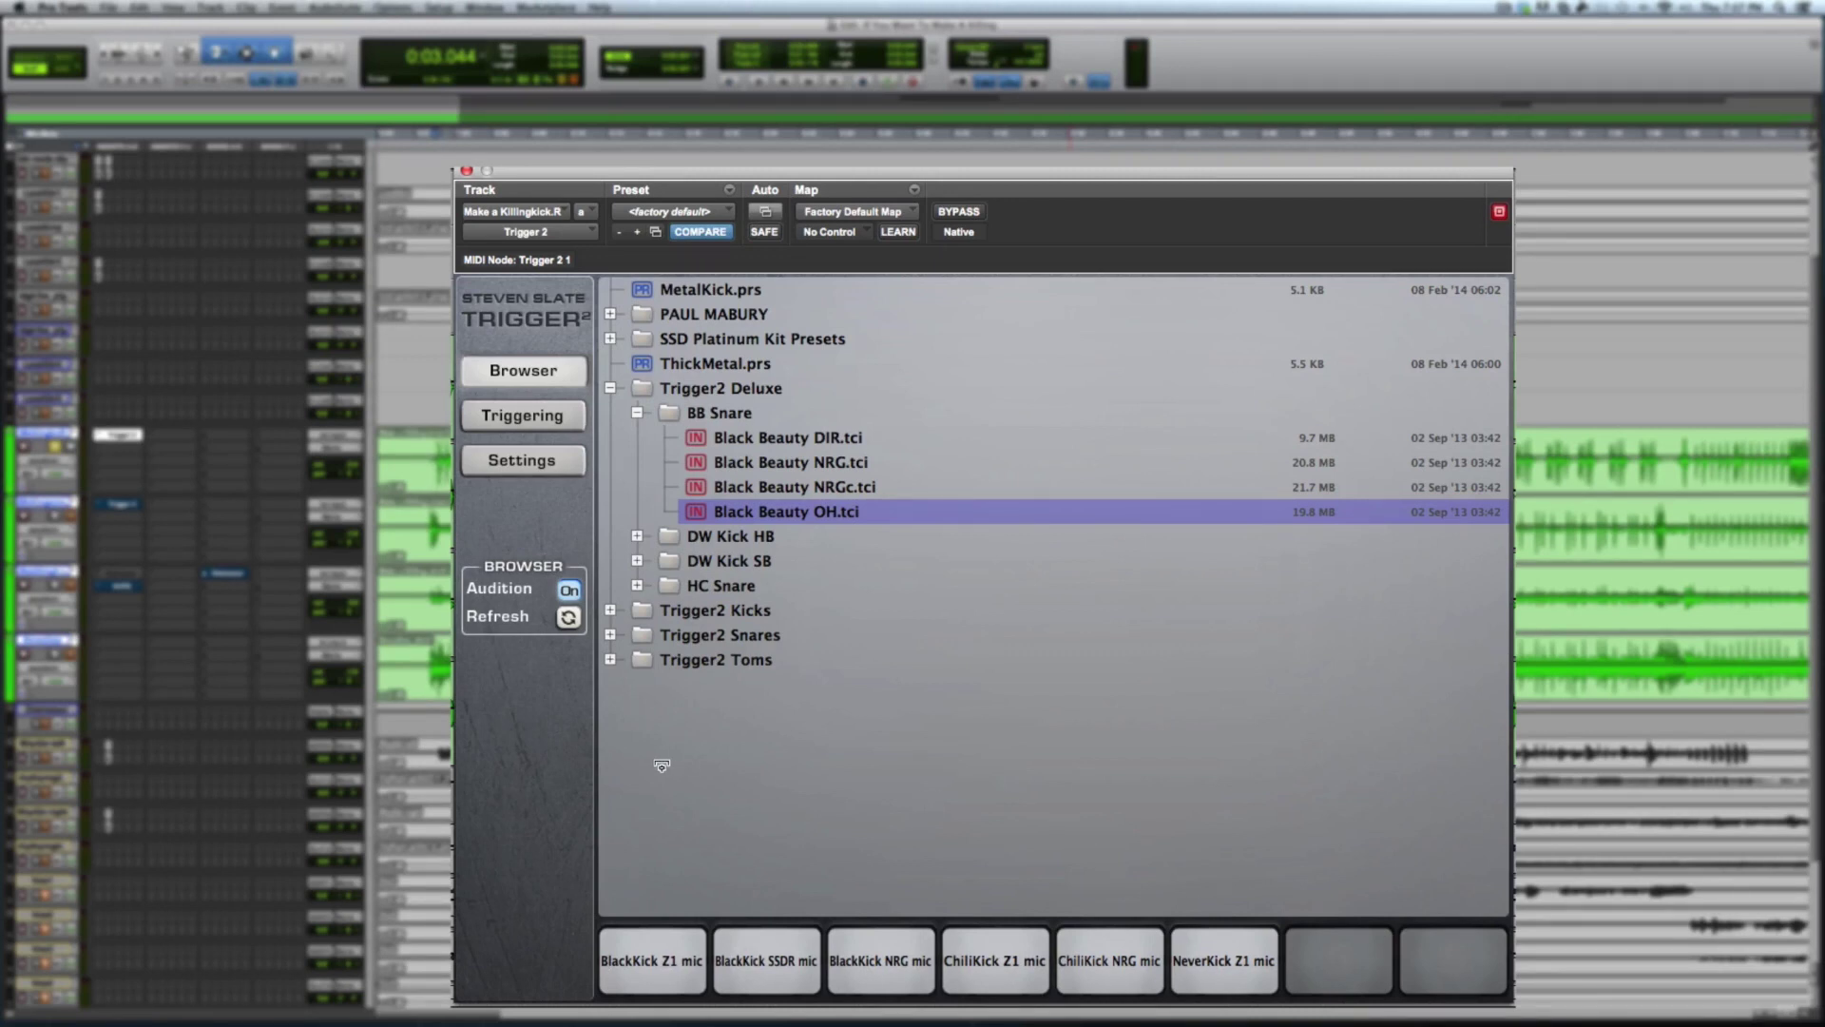
Show the triggering controls and sample mixer, then play and A/B the kick with Trigger bypassed.
left_click(491, 415)
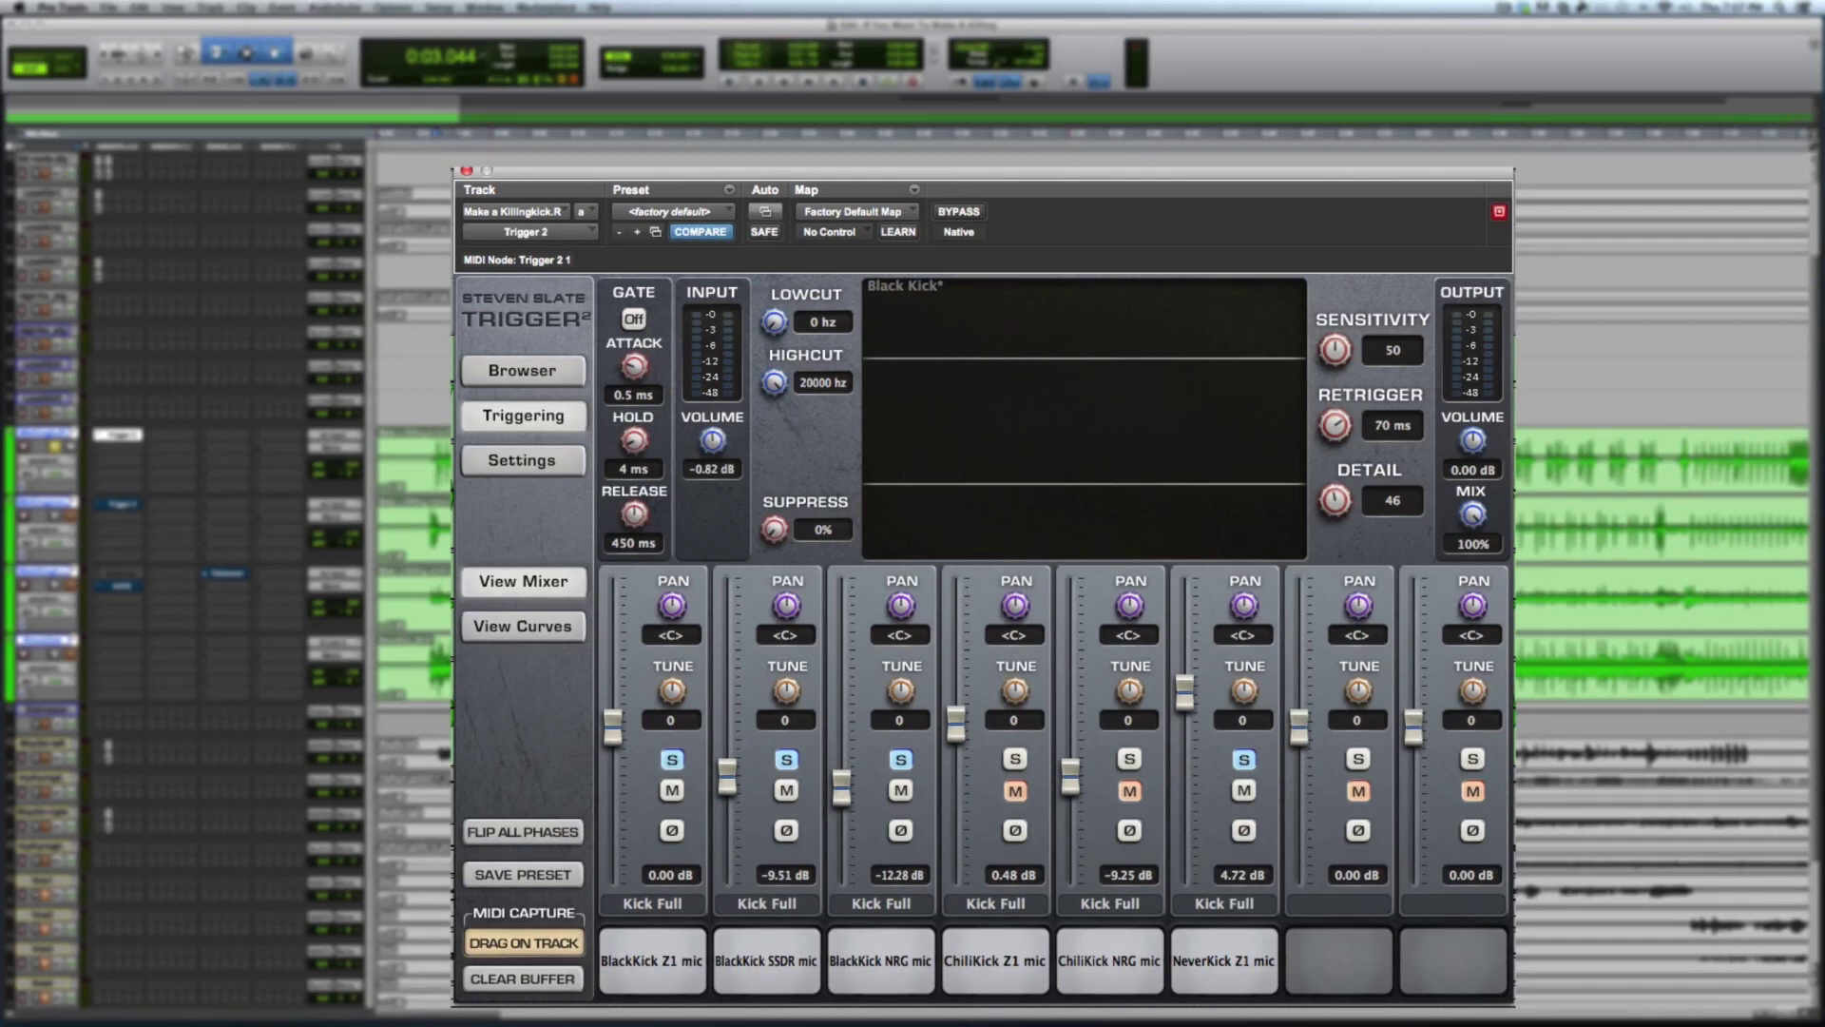
key("space")
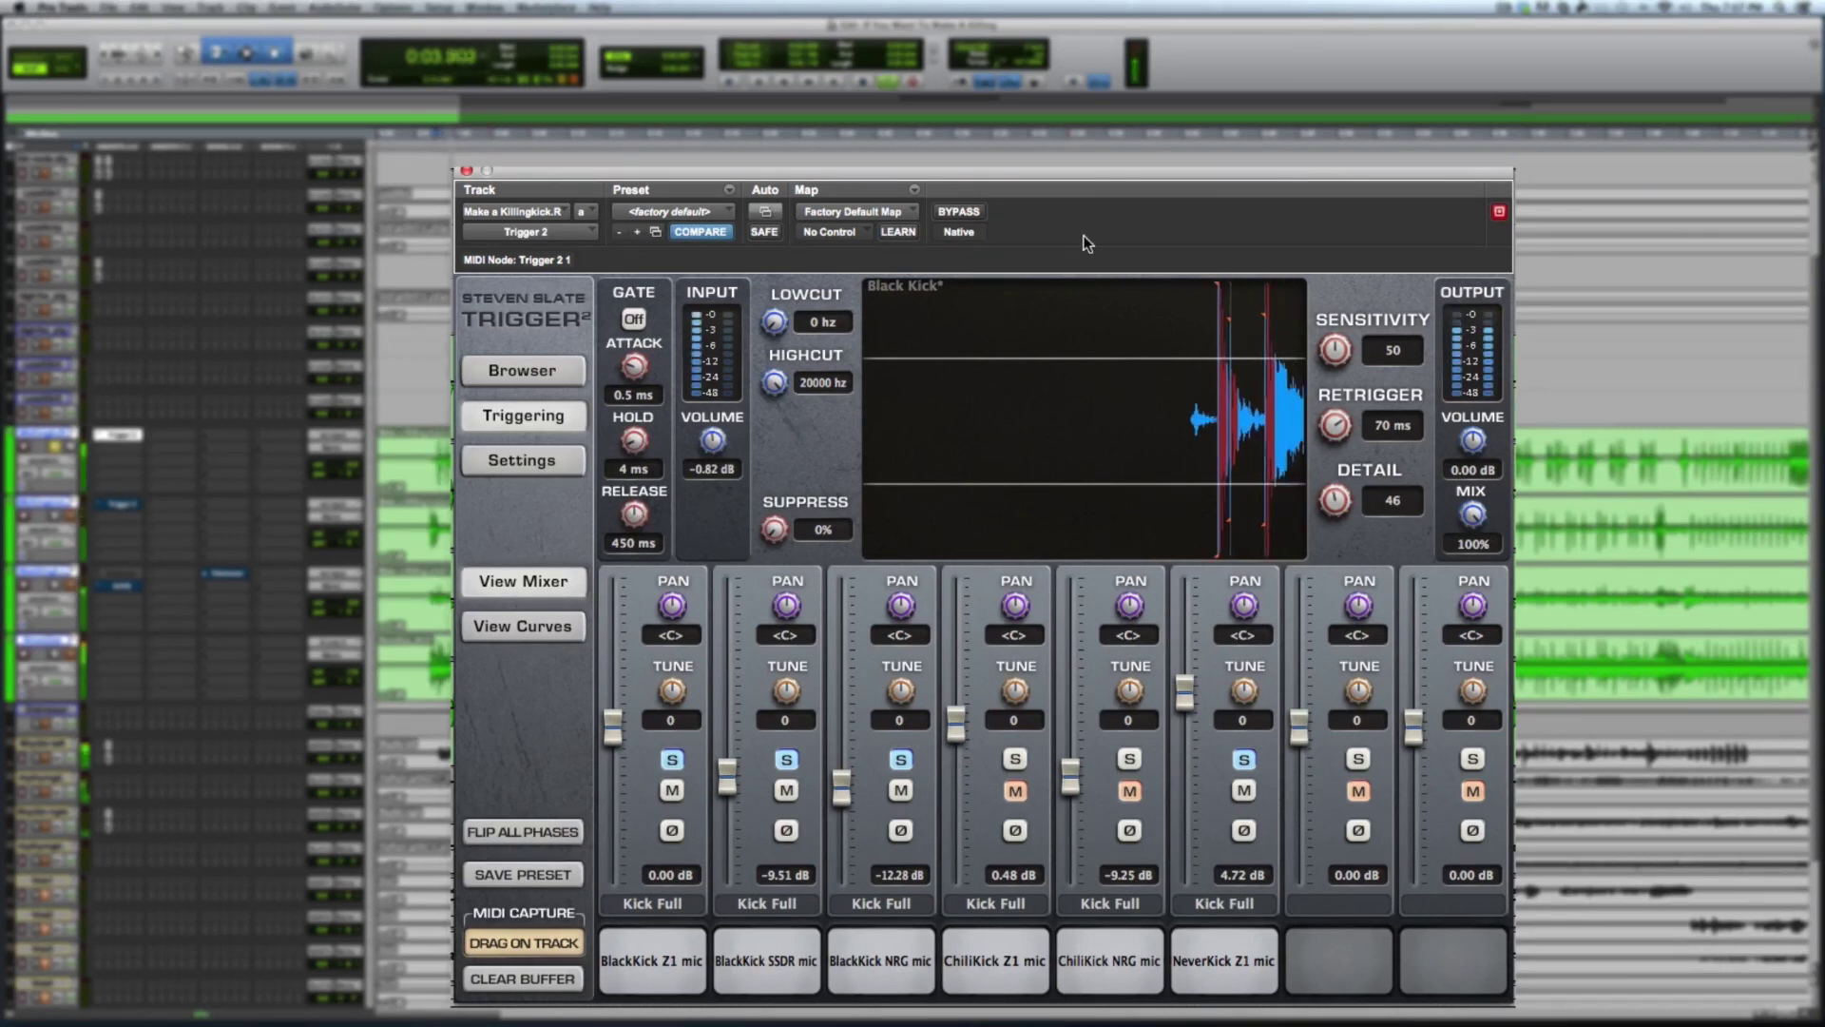
left_click(962, 213)
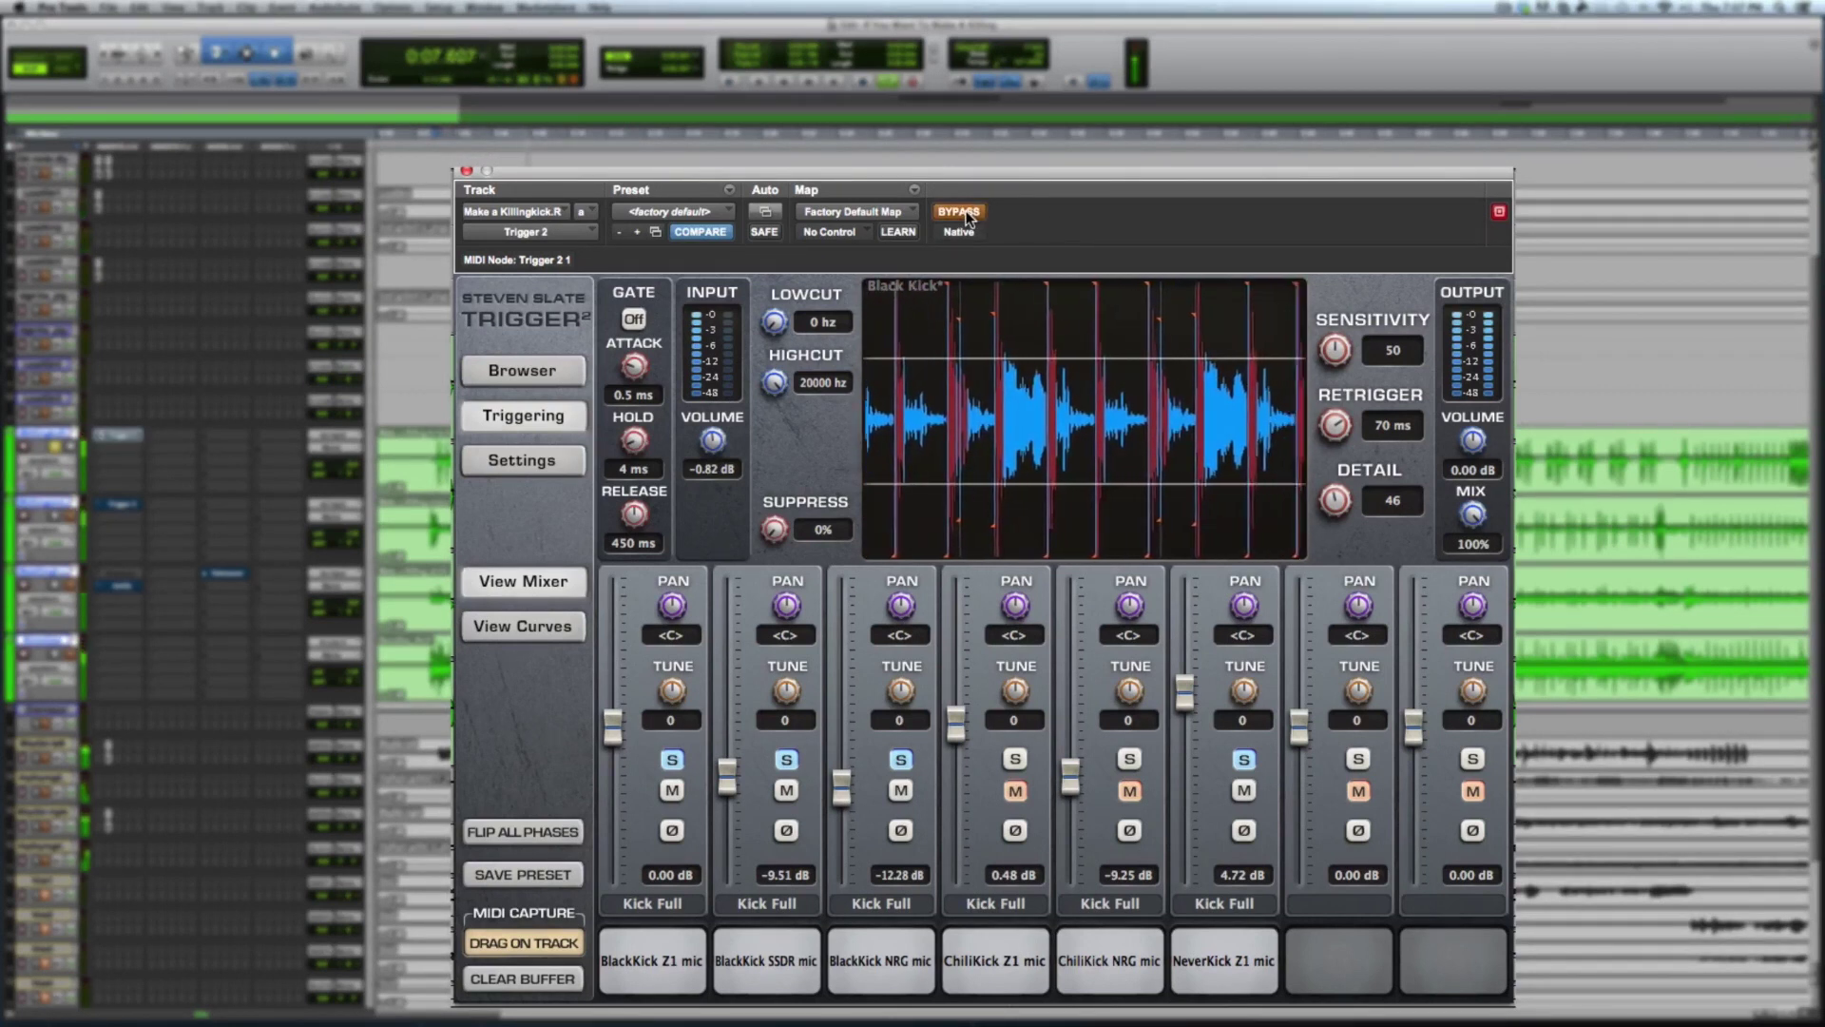
left_click(962, 213)
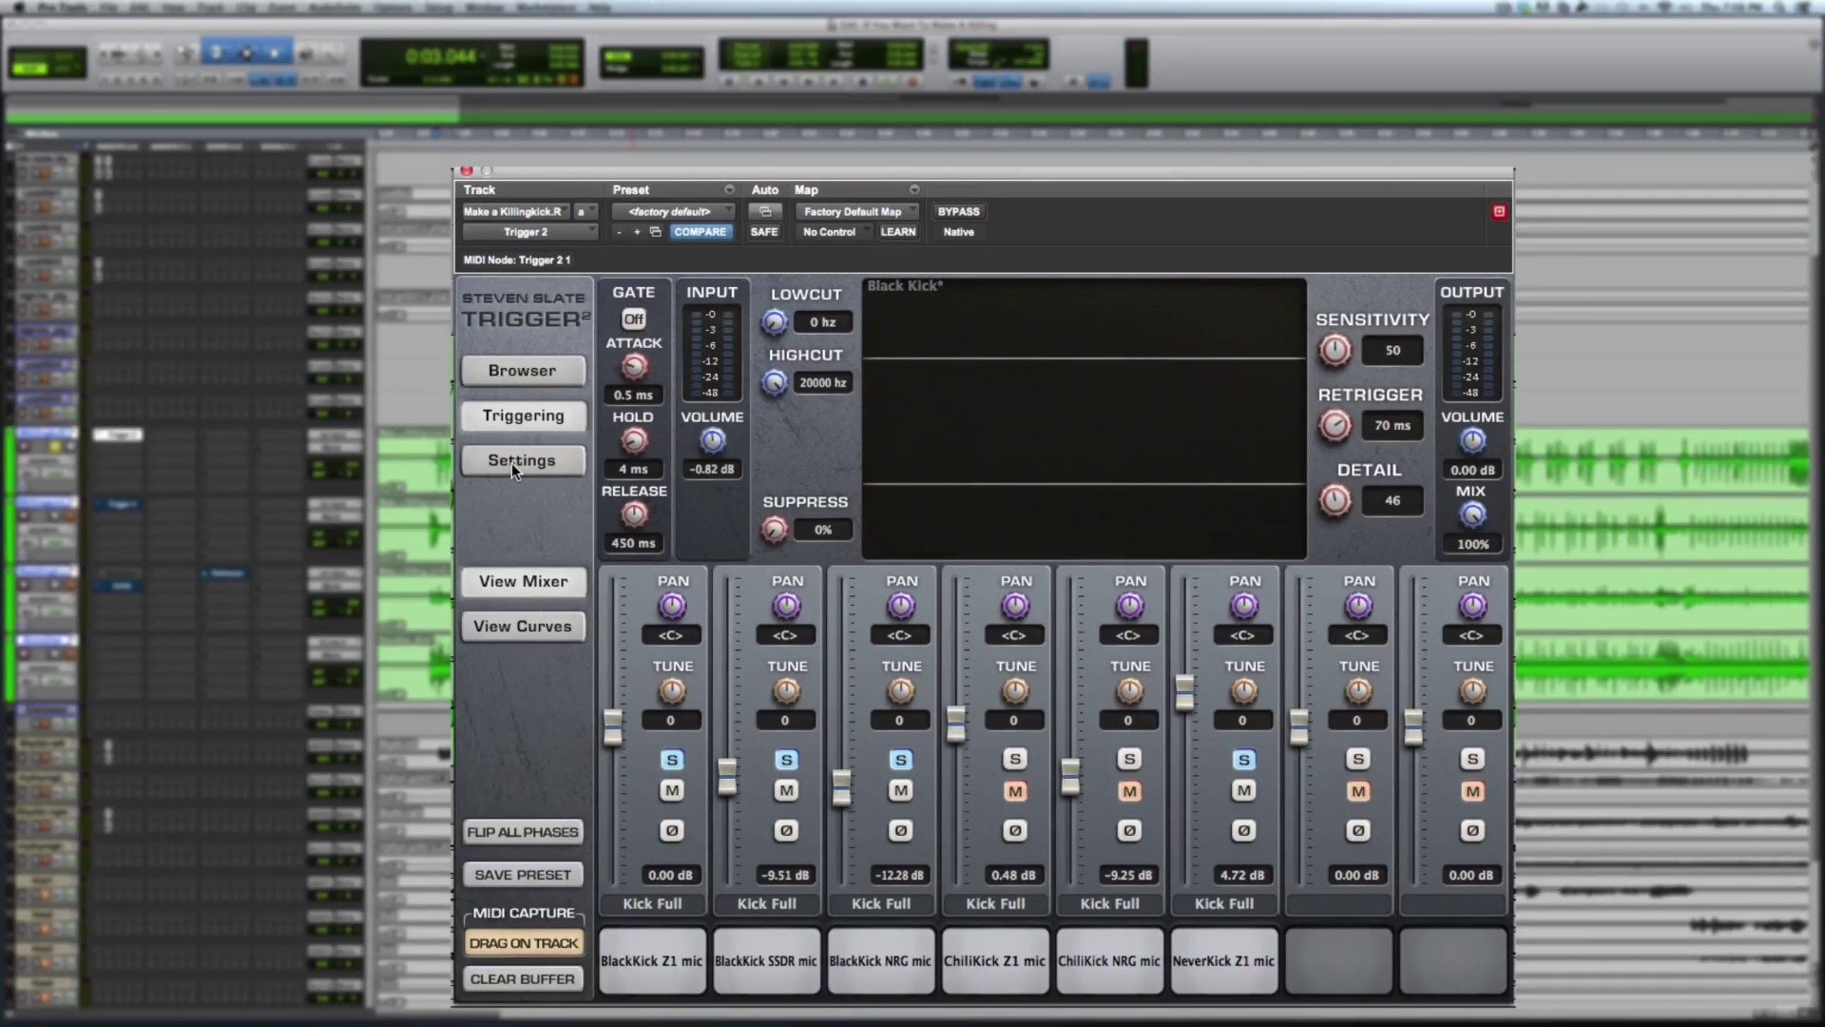
key("space")
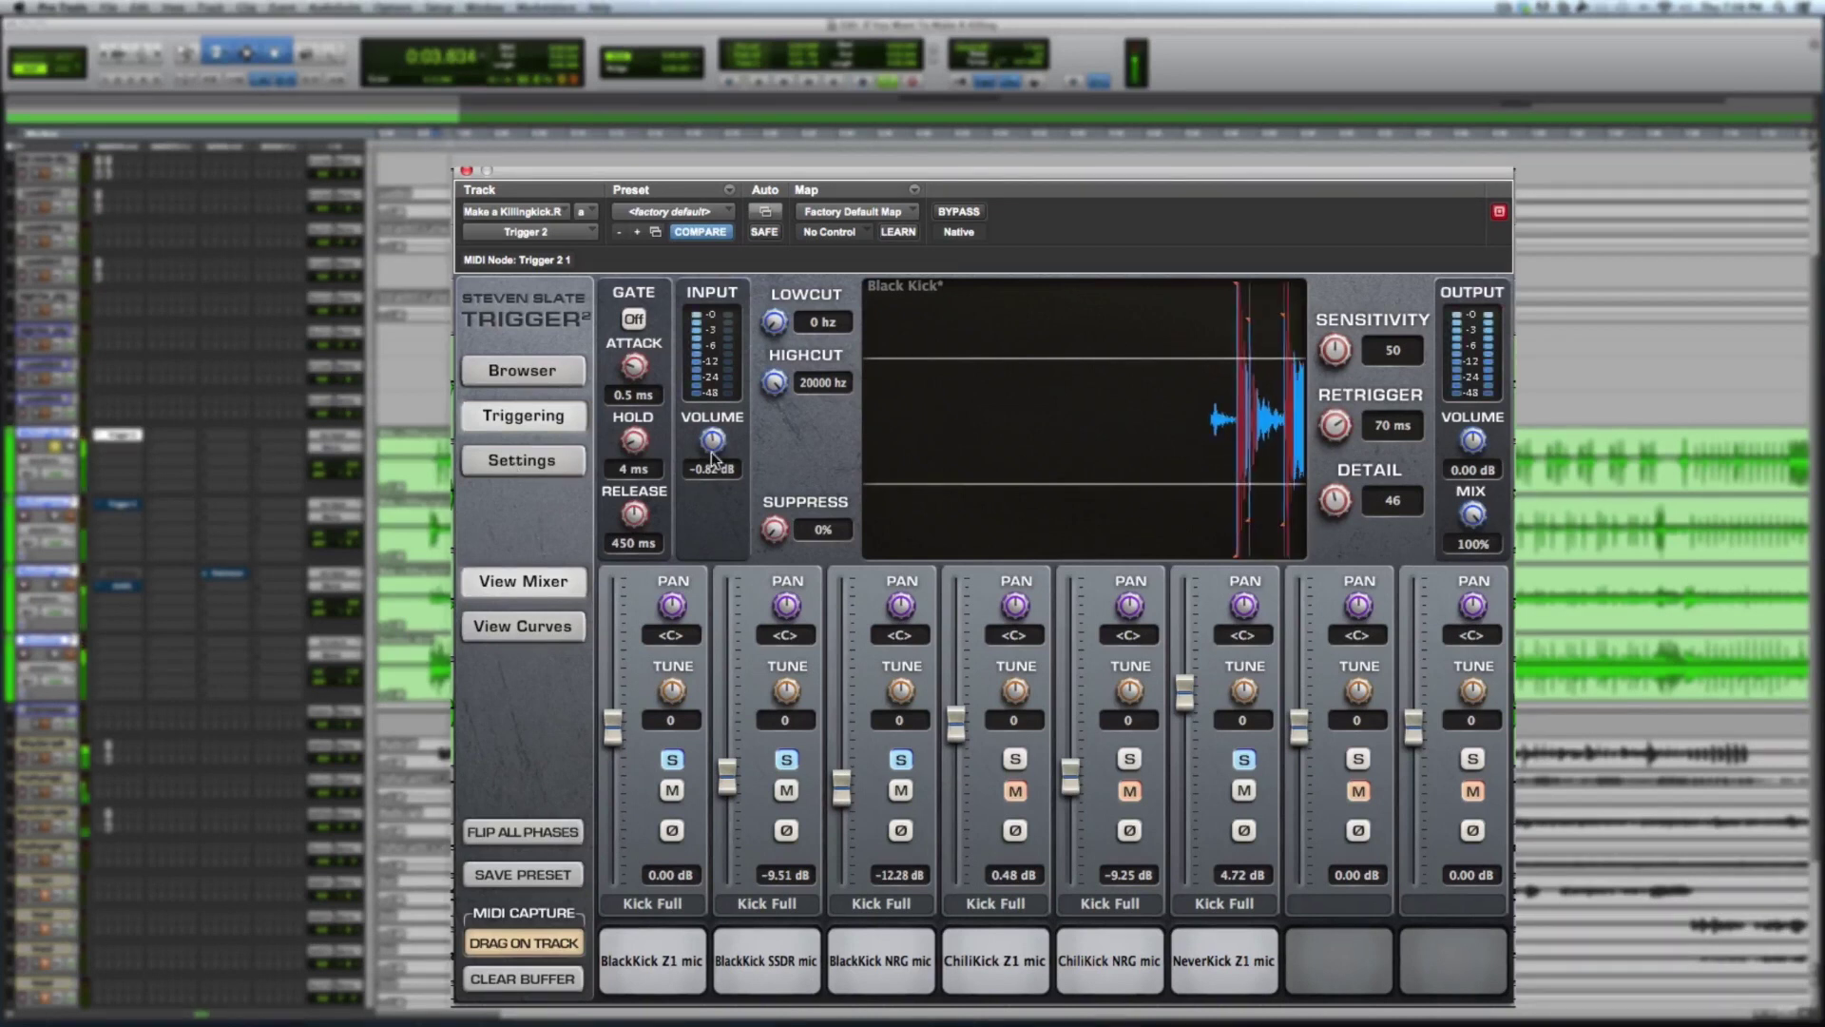
Drag the Input volume knob to -1.86 dB.
mouse_move(712, 439)
left_mouse_down()
mouse_move(711, 291)
mouse_move(716, 459)
left_mouse_up()
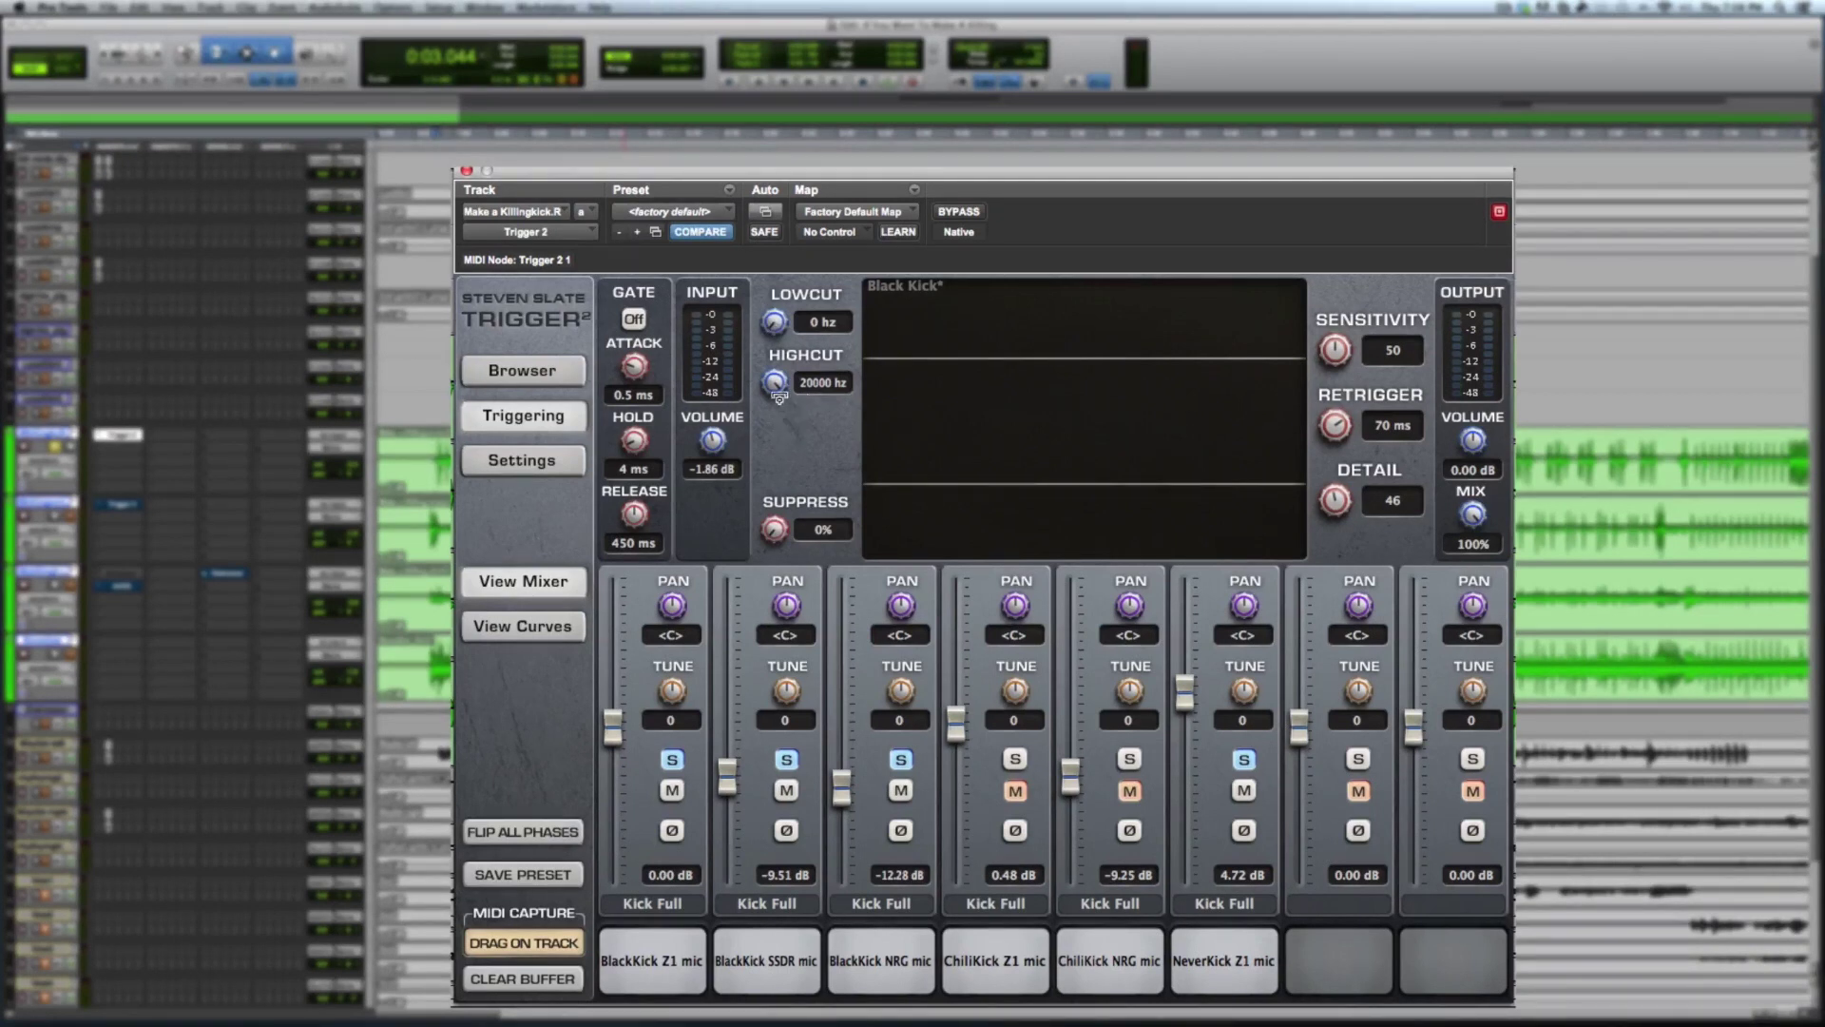
Try high-cut and low-cut settings, ending with high cut 12787 Hz and low cut 0 Hz.
left_click_drag(774, 382, 777, 511)
left_click_drag(776, 391, 777, 378)
left_click_drag(790, 376, 788, 387)
left_click_drag(785, 379, 785, 328)
left_click_drag(774, 331, 778, 185)
left_click_drag(778, 185, 761, 388)
left_click_drag(774, 425, 777, 472)
Play back to check the filtered detection, then nudge sensitivity up to 54.
key("space")
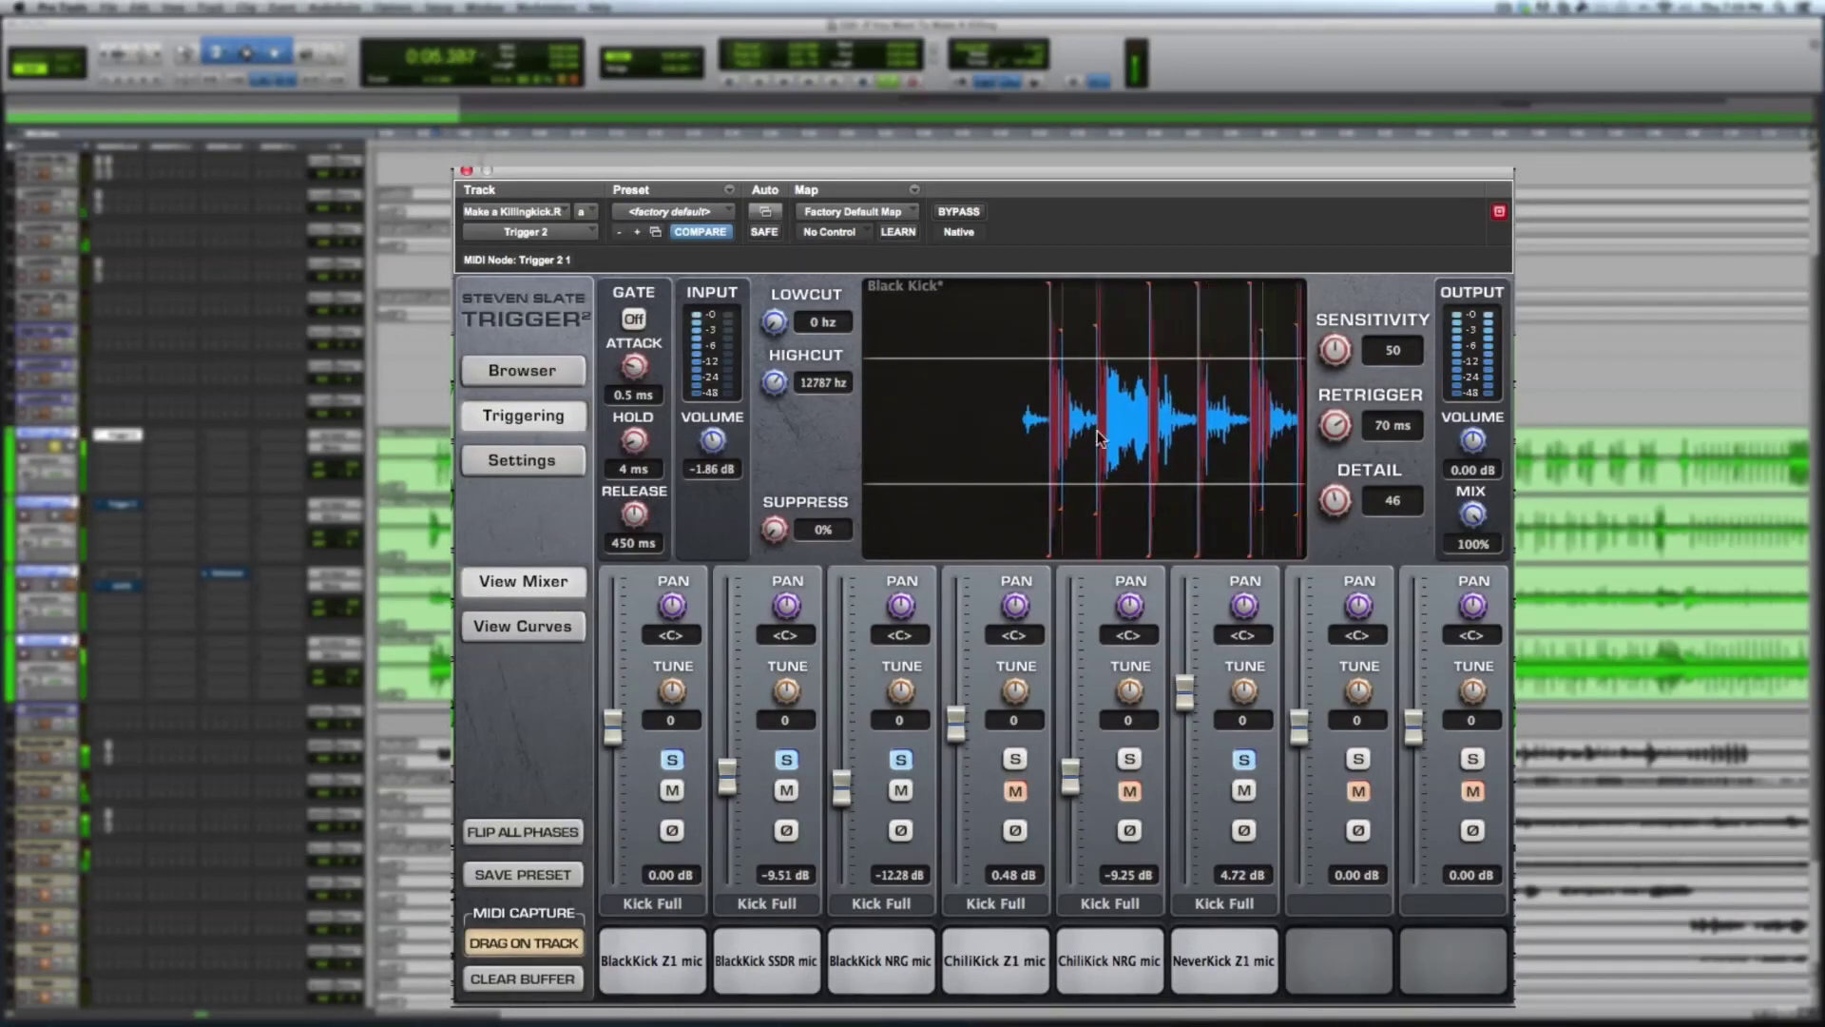
key("space")
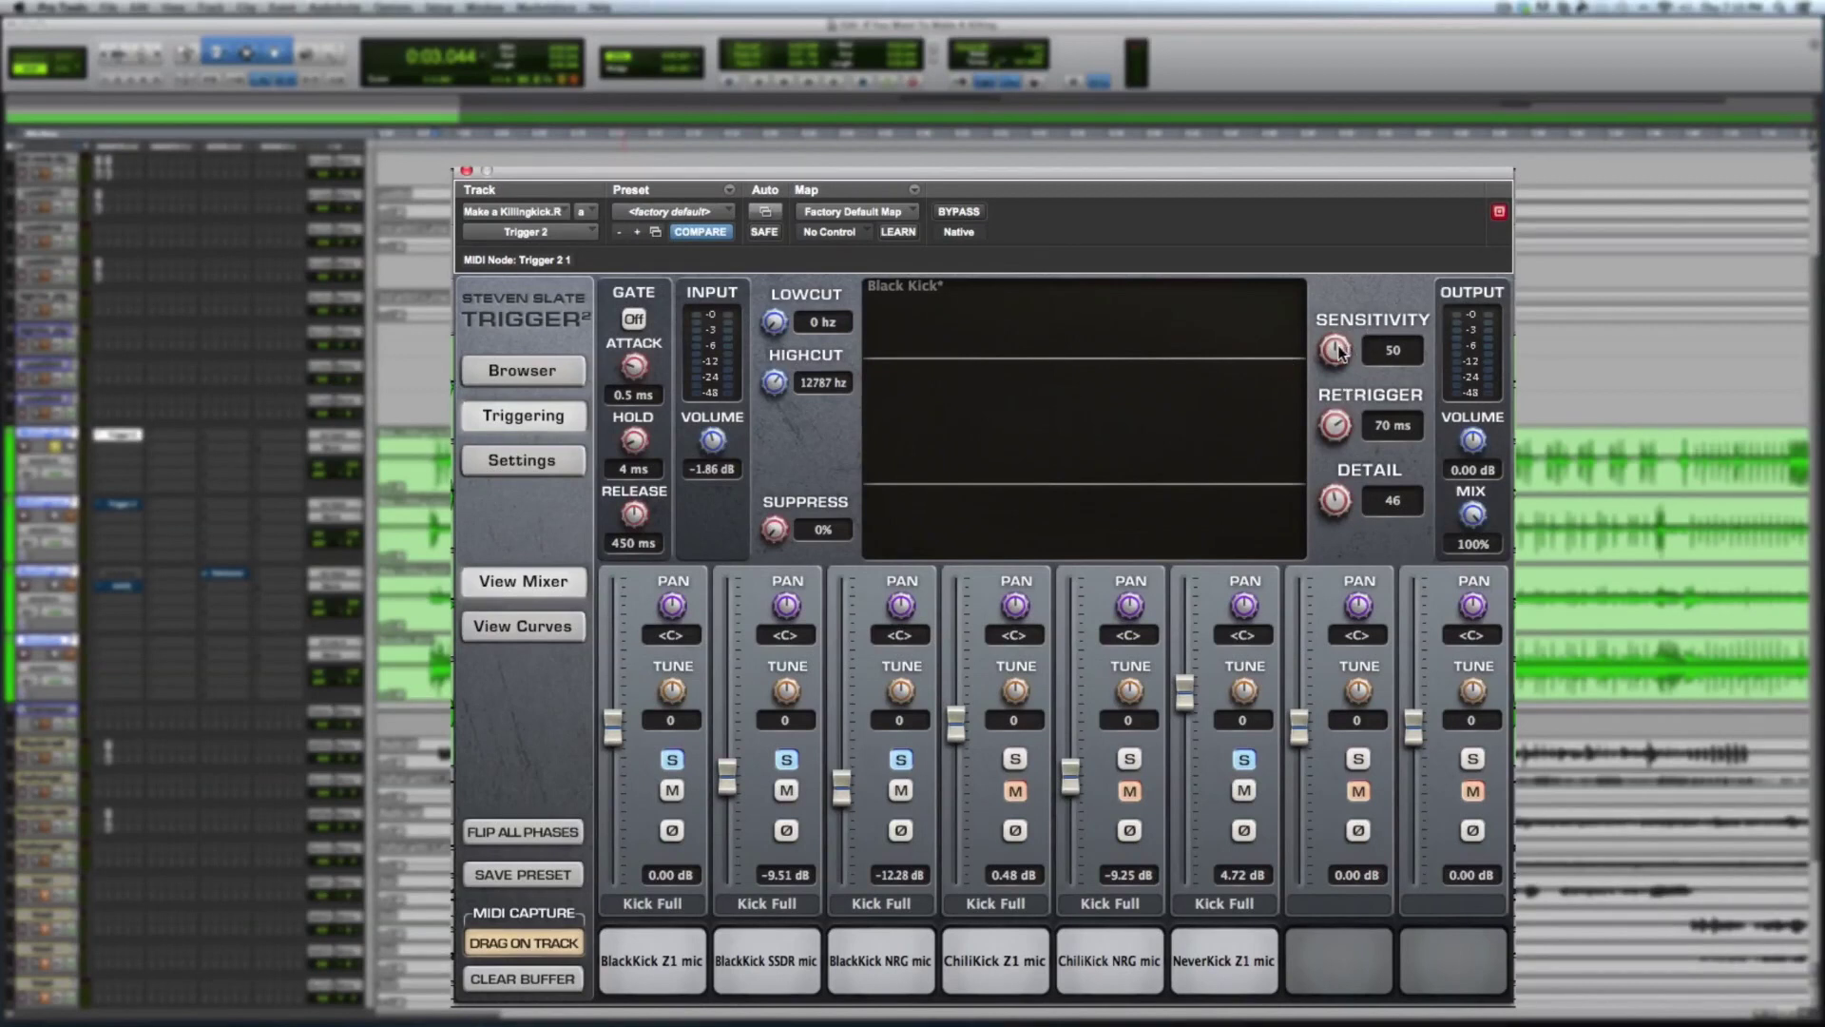
left_click_drag(1339, 351, 1337, 306)
During playback, sweep sensitivity down to zero and back up, settling at 25.
key("space")
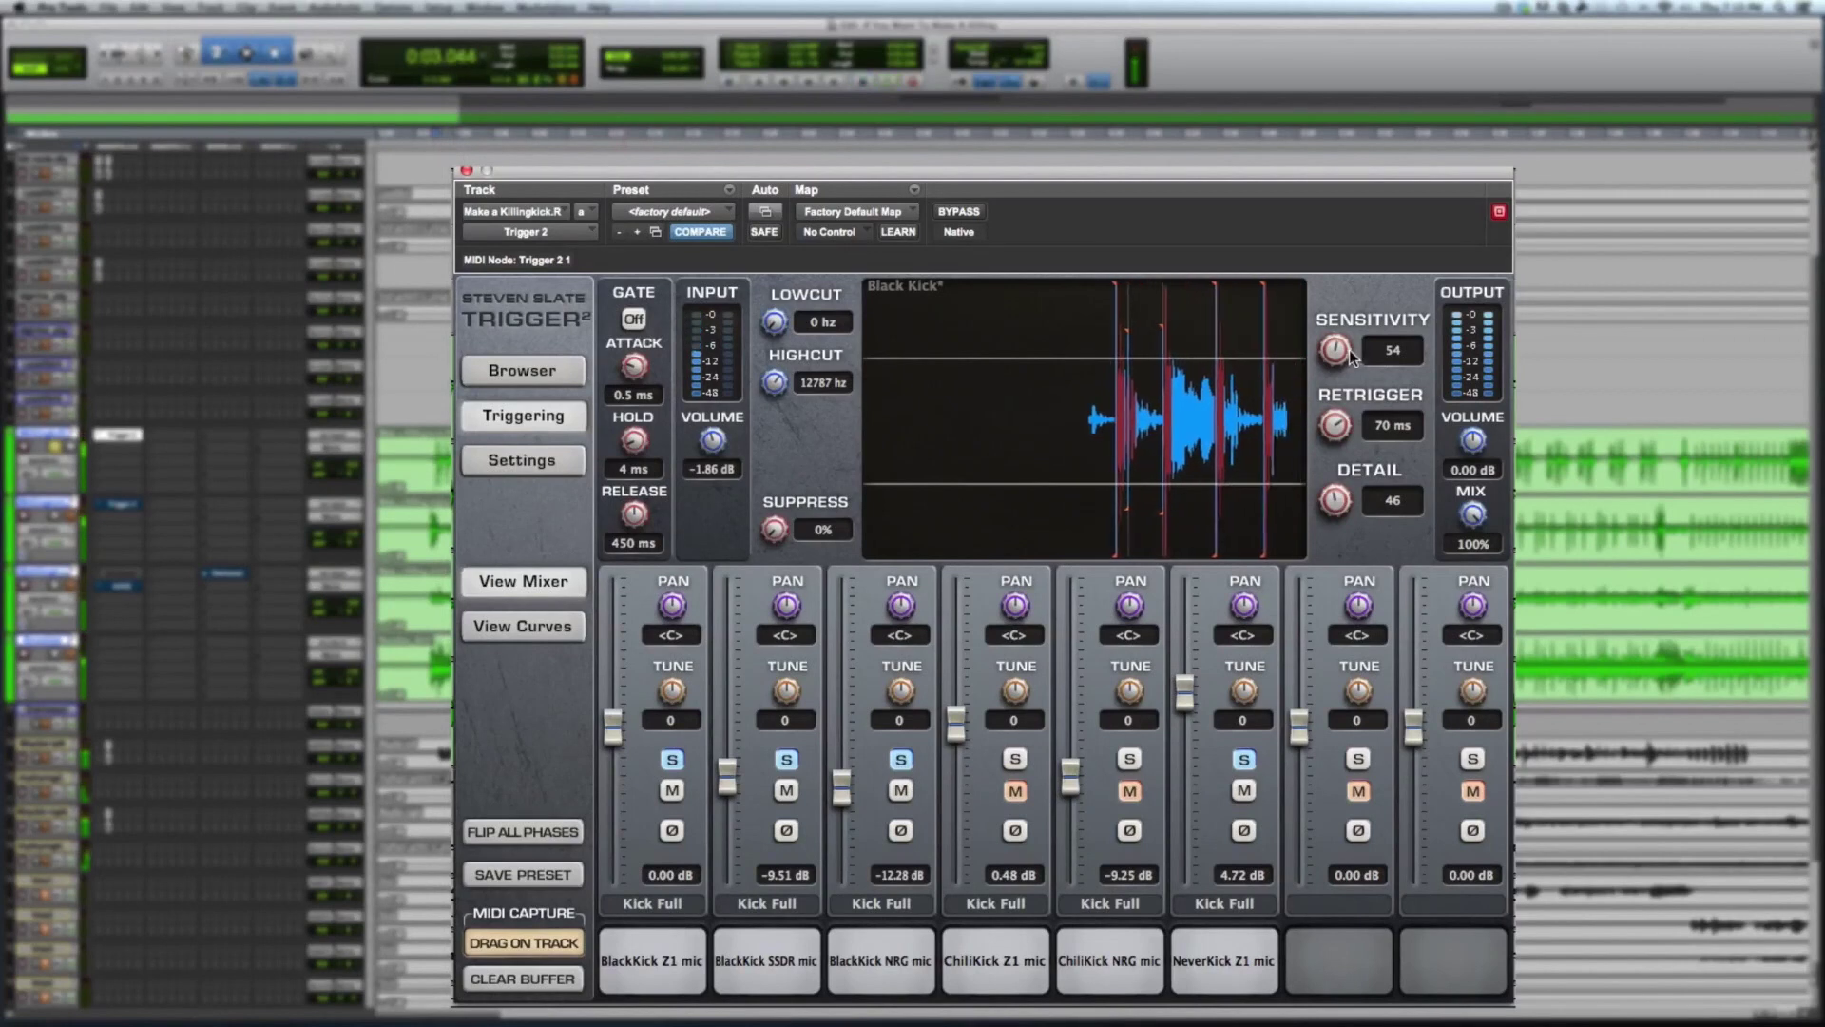
left_click_drag(1349, 350, 1335, 503)
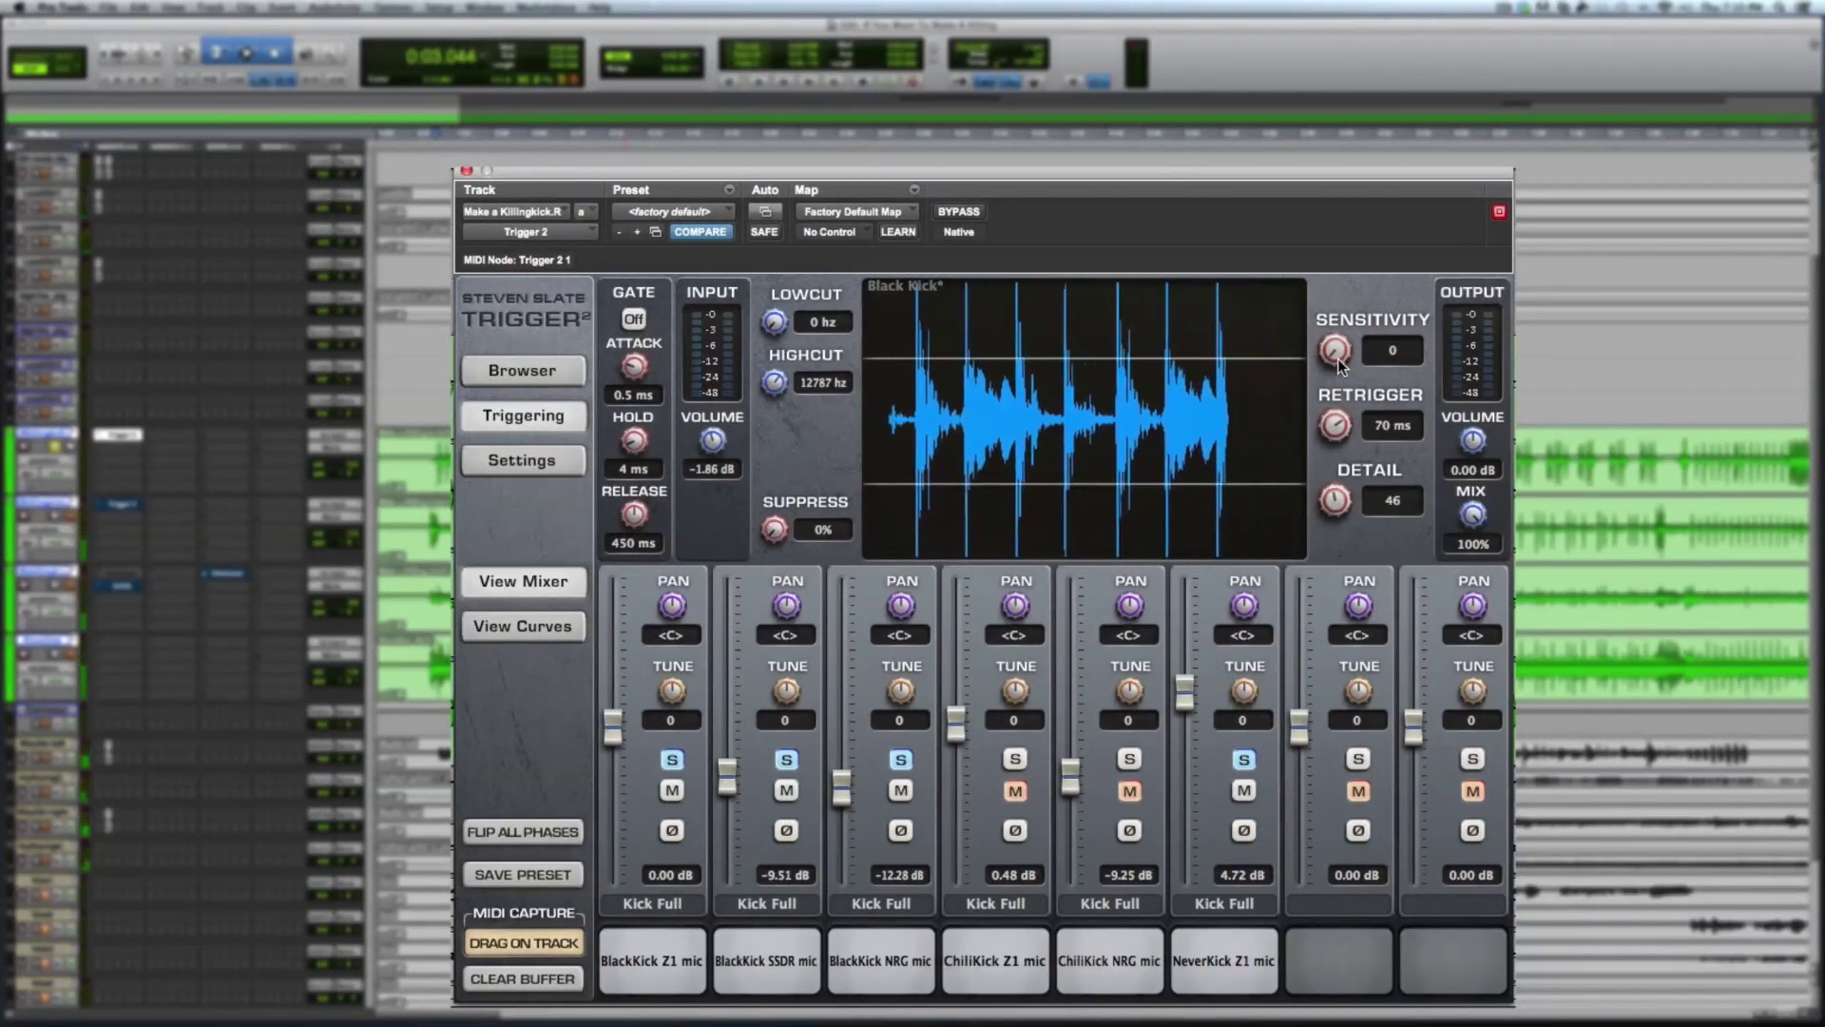
left_click_drag(1340, 366, 1343, 289)
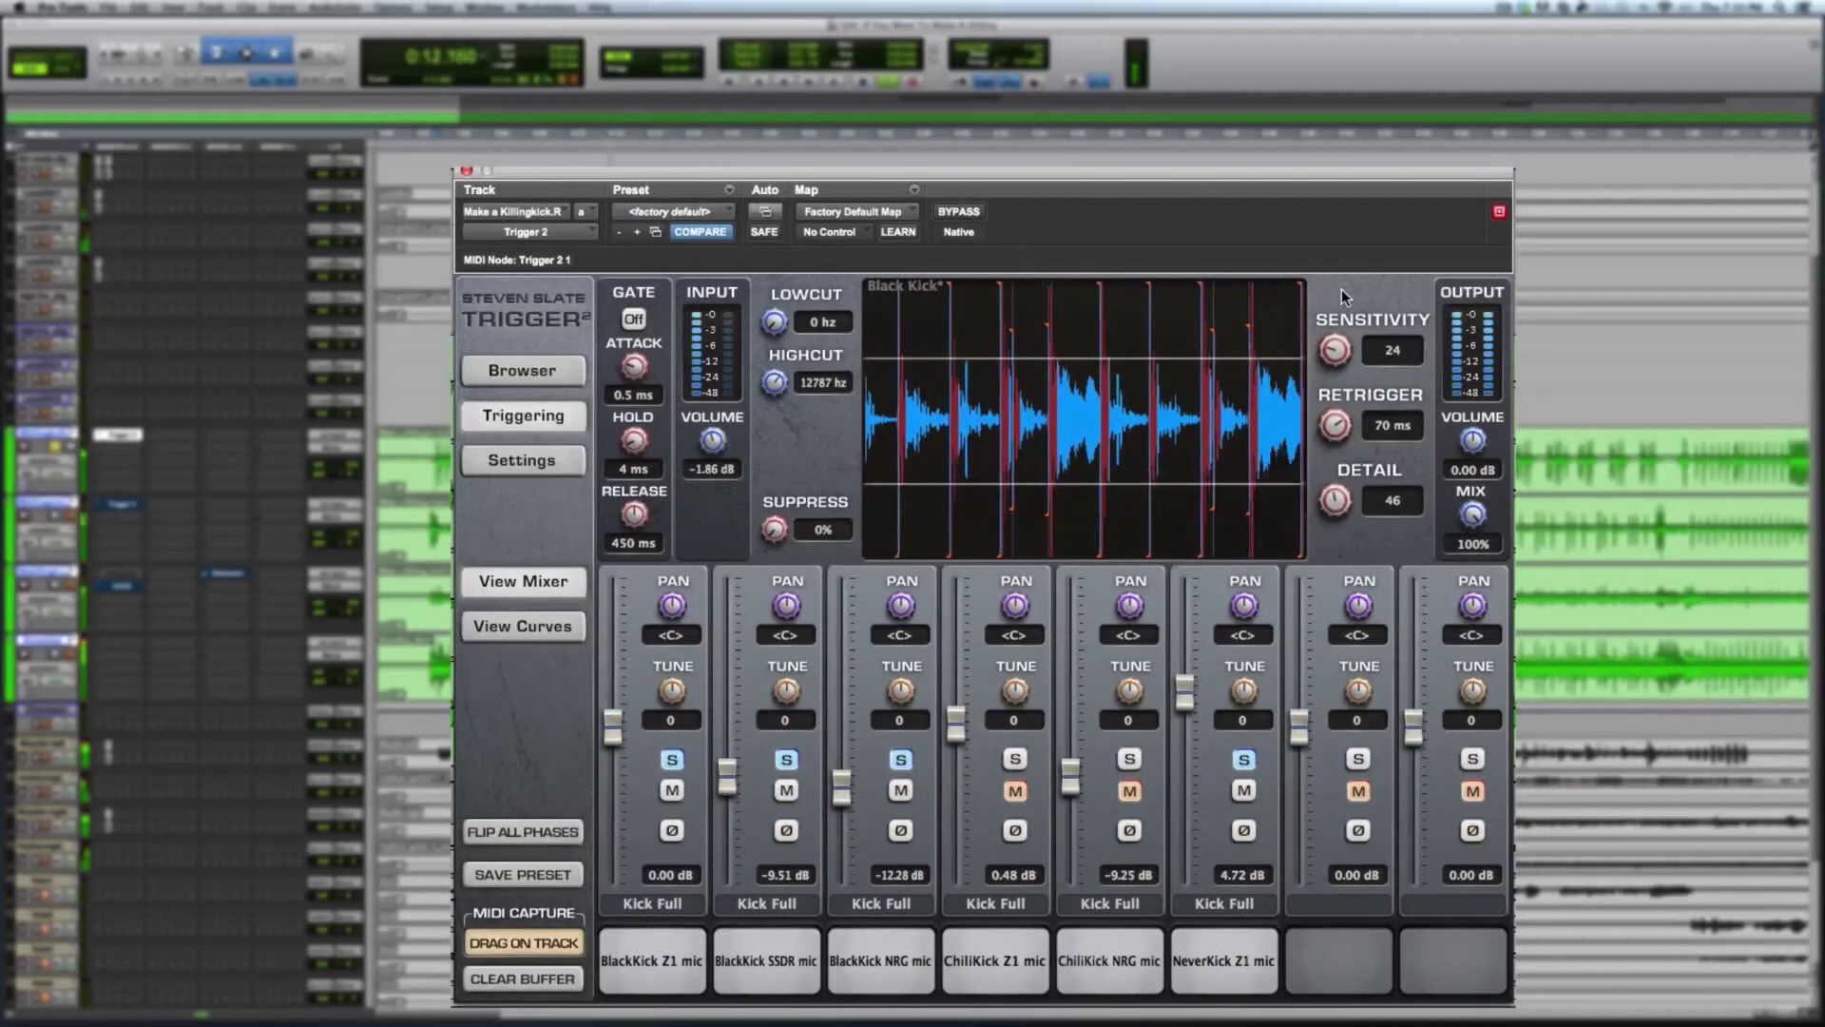
left_click_drag(1342, 289, 1342, 288)
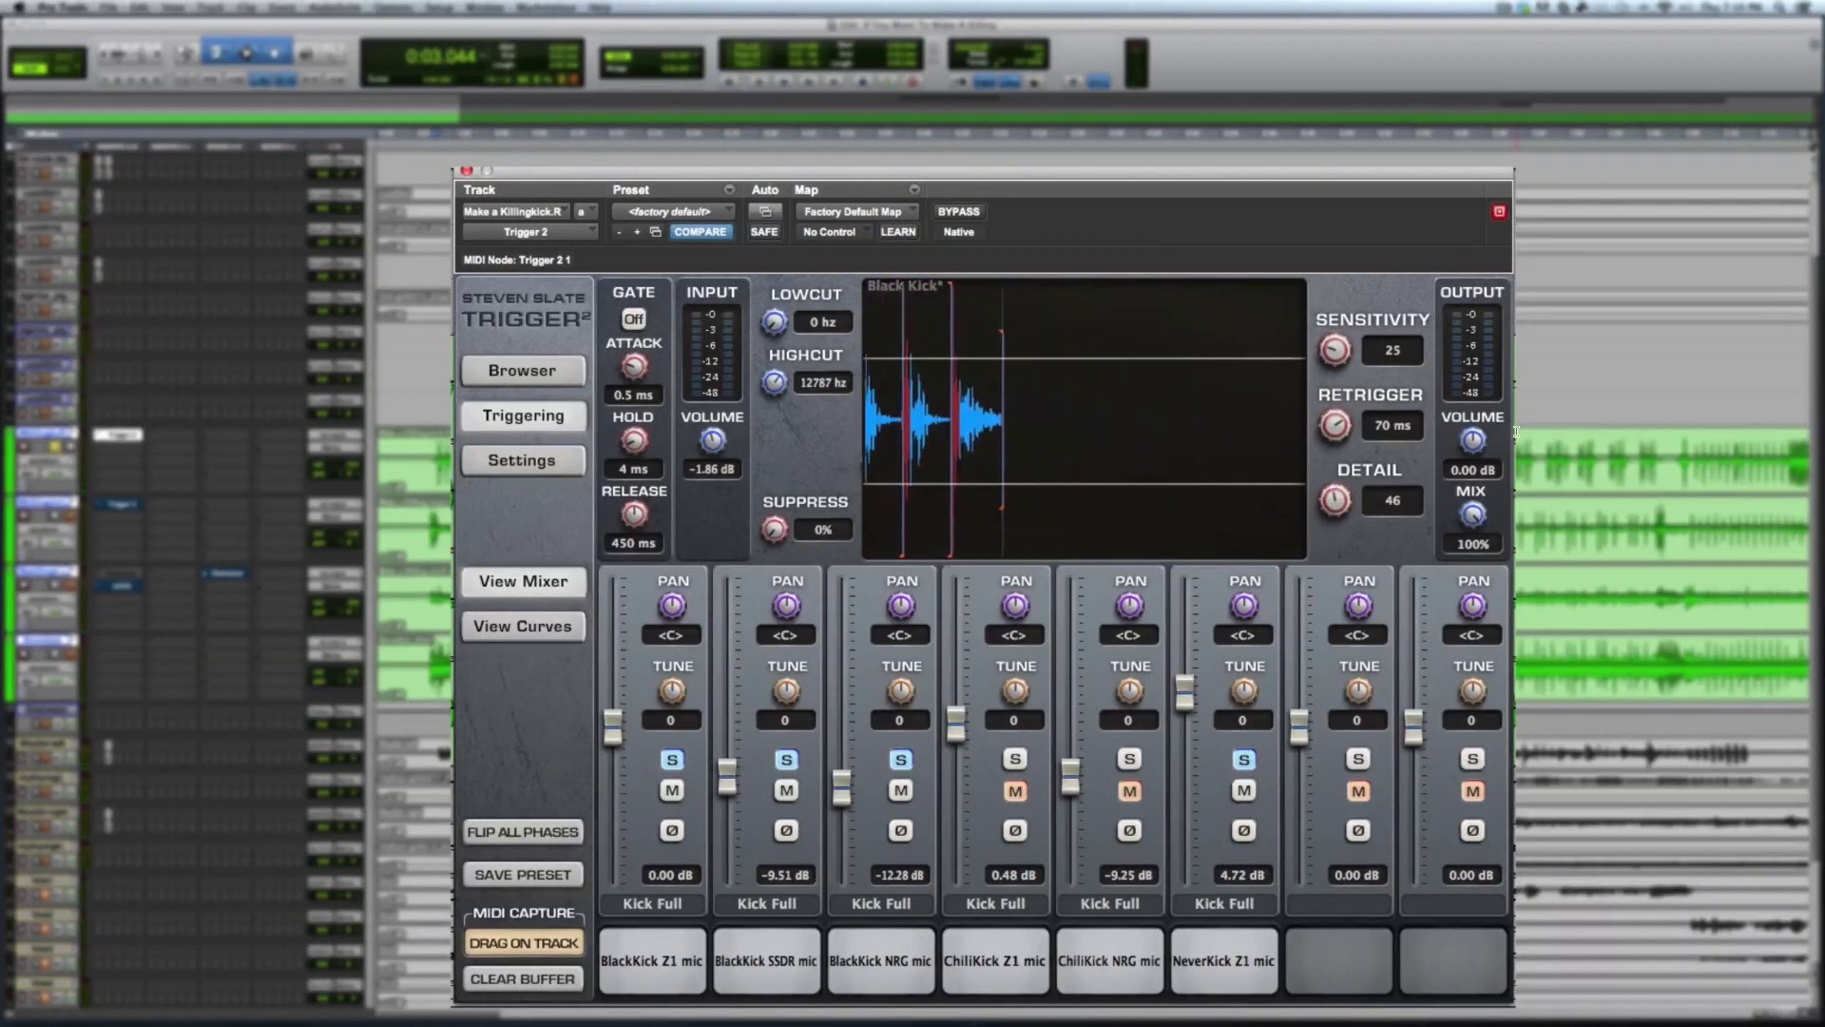
Move the playhead to about 1:12 and compare the kick with Trigger bypassed and active.
left_click(1393, 139)
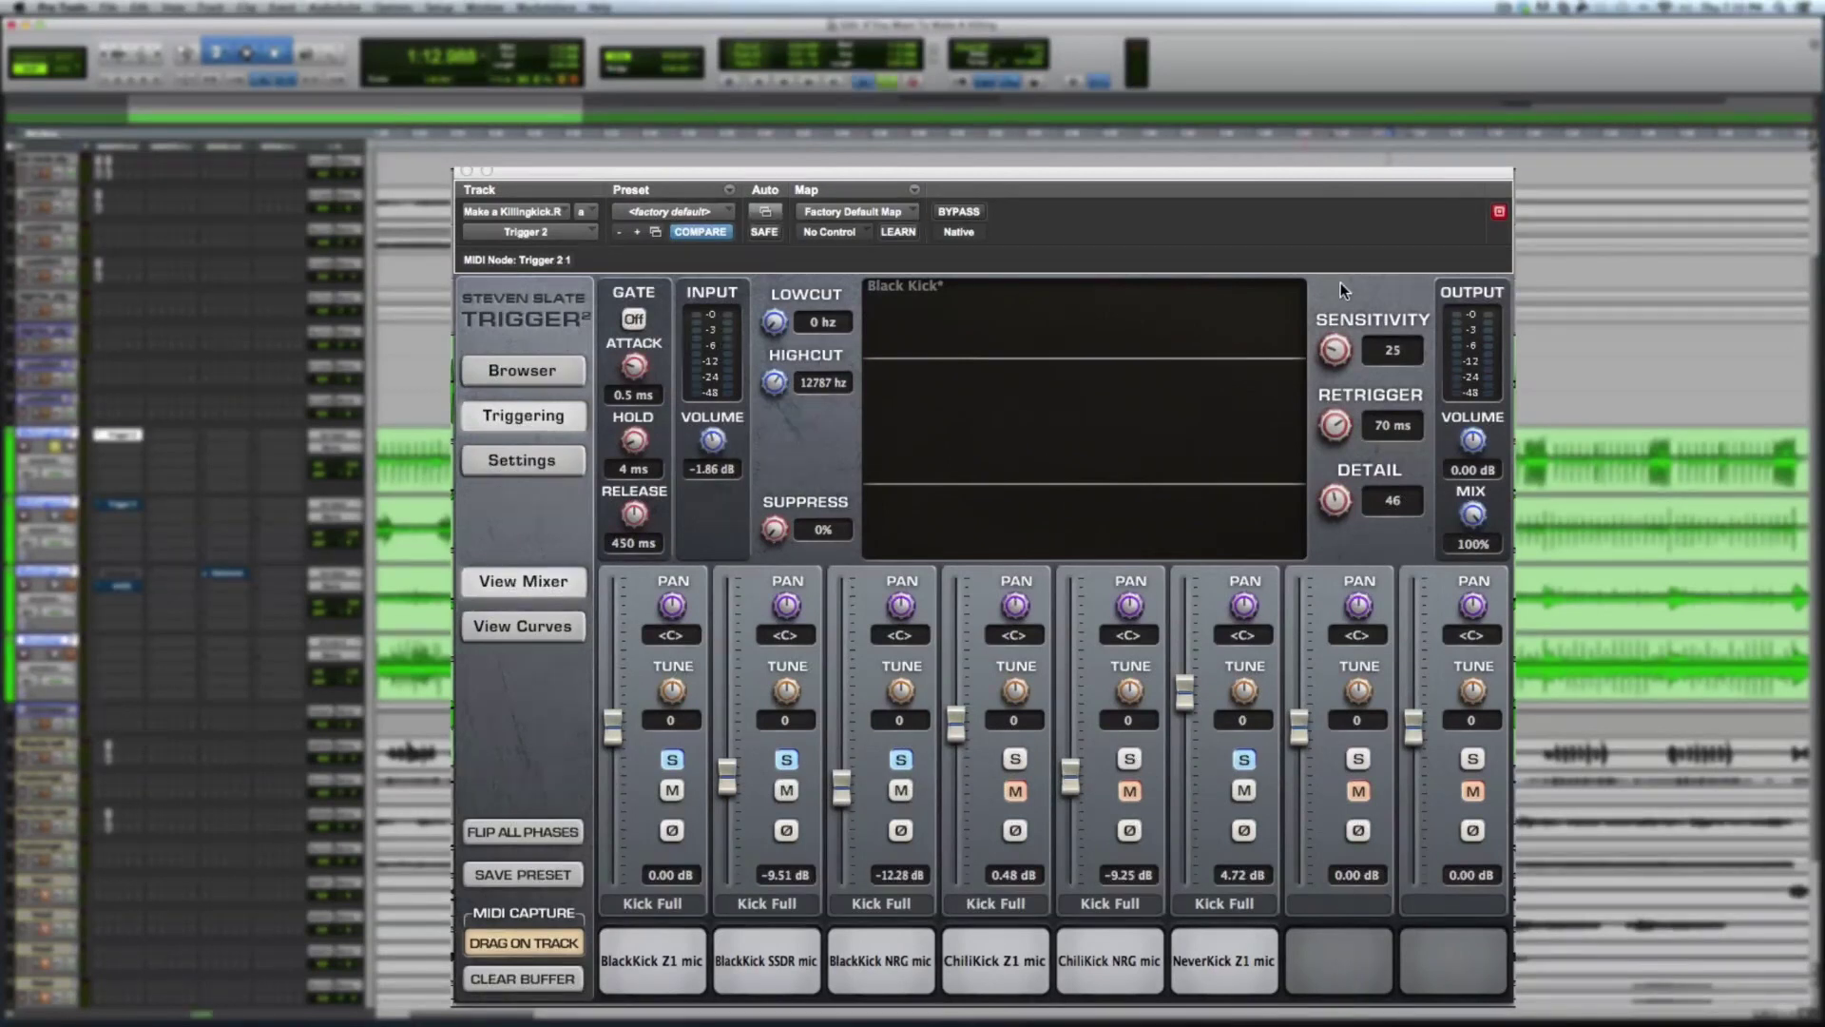
left_click(959, 211)
key("space")
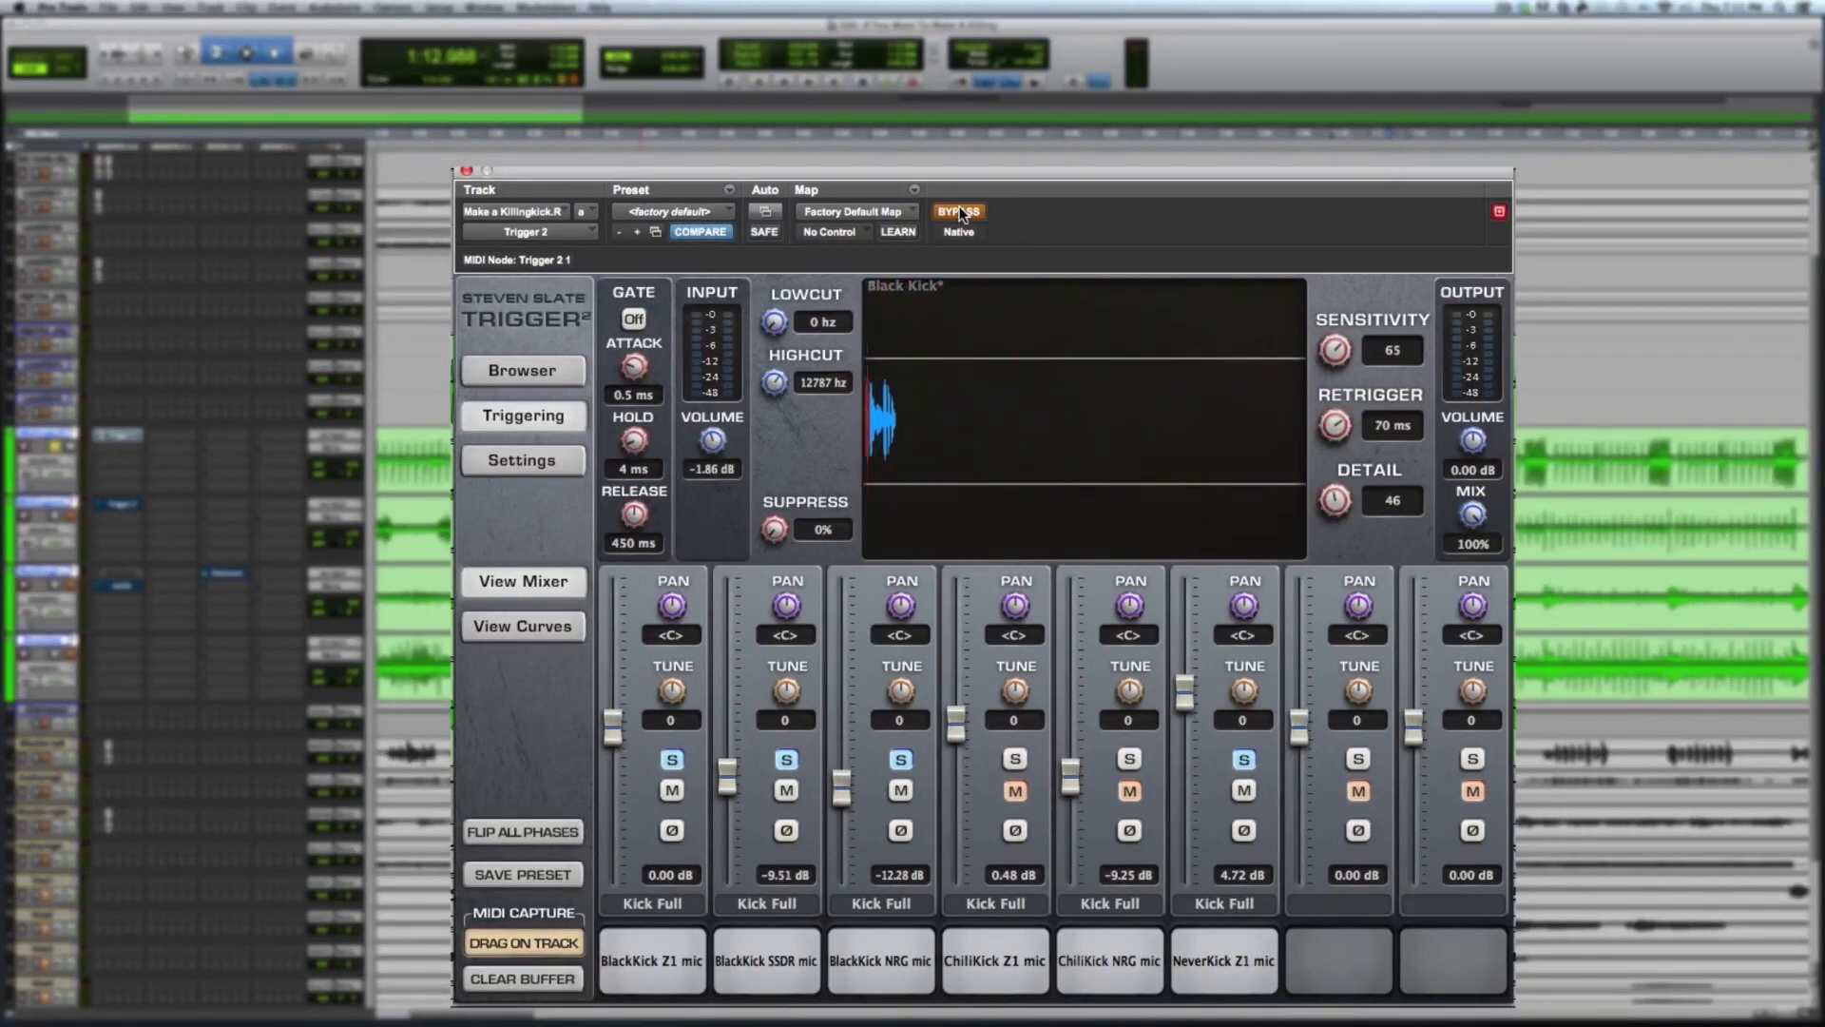
left_click(959, 211)
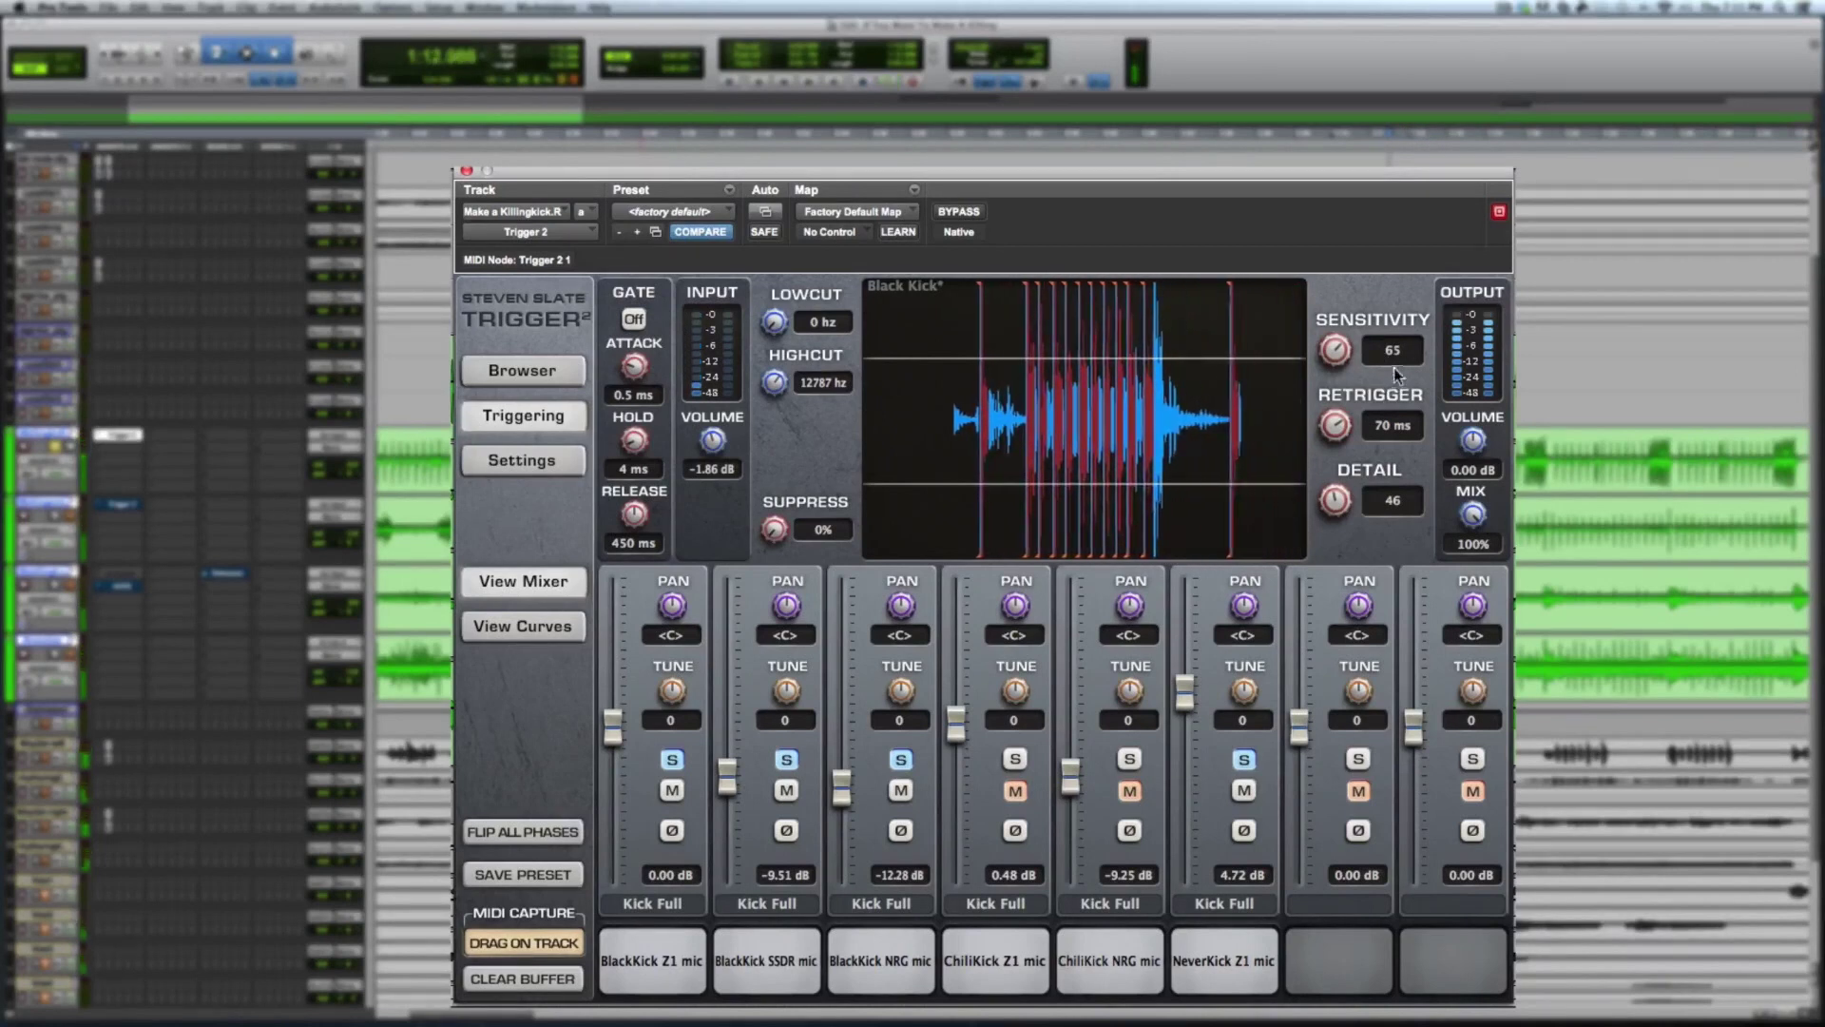
Push sensitivity up to 100, then bring it back down to 29.
left_click_drag(1334, 350, 1338, 246)
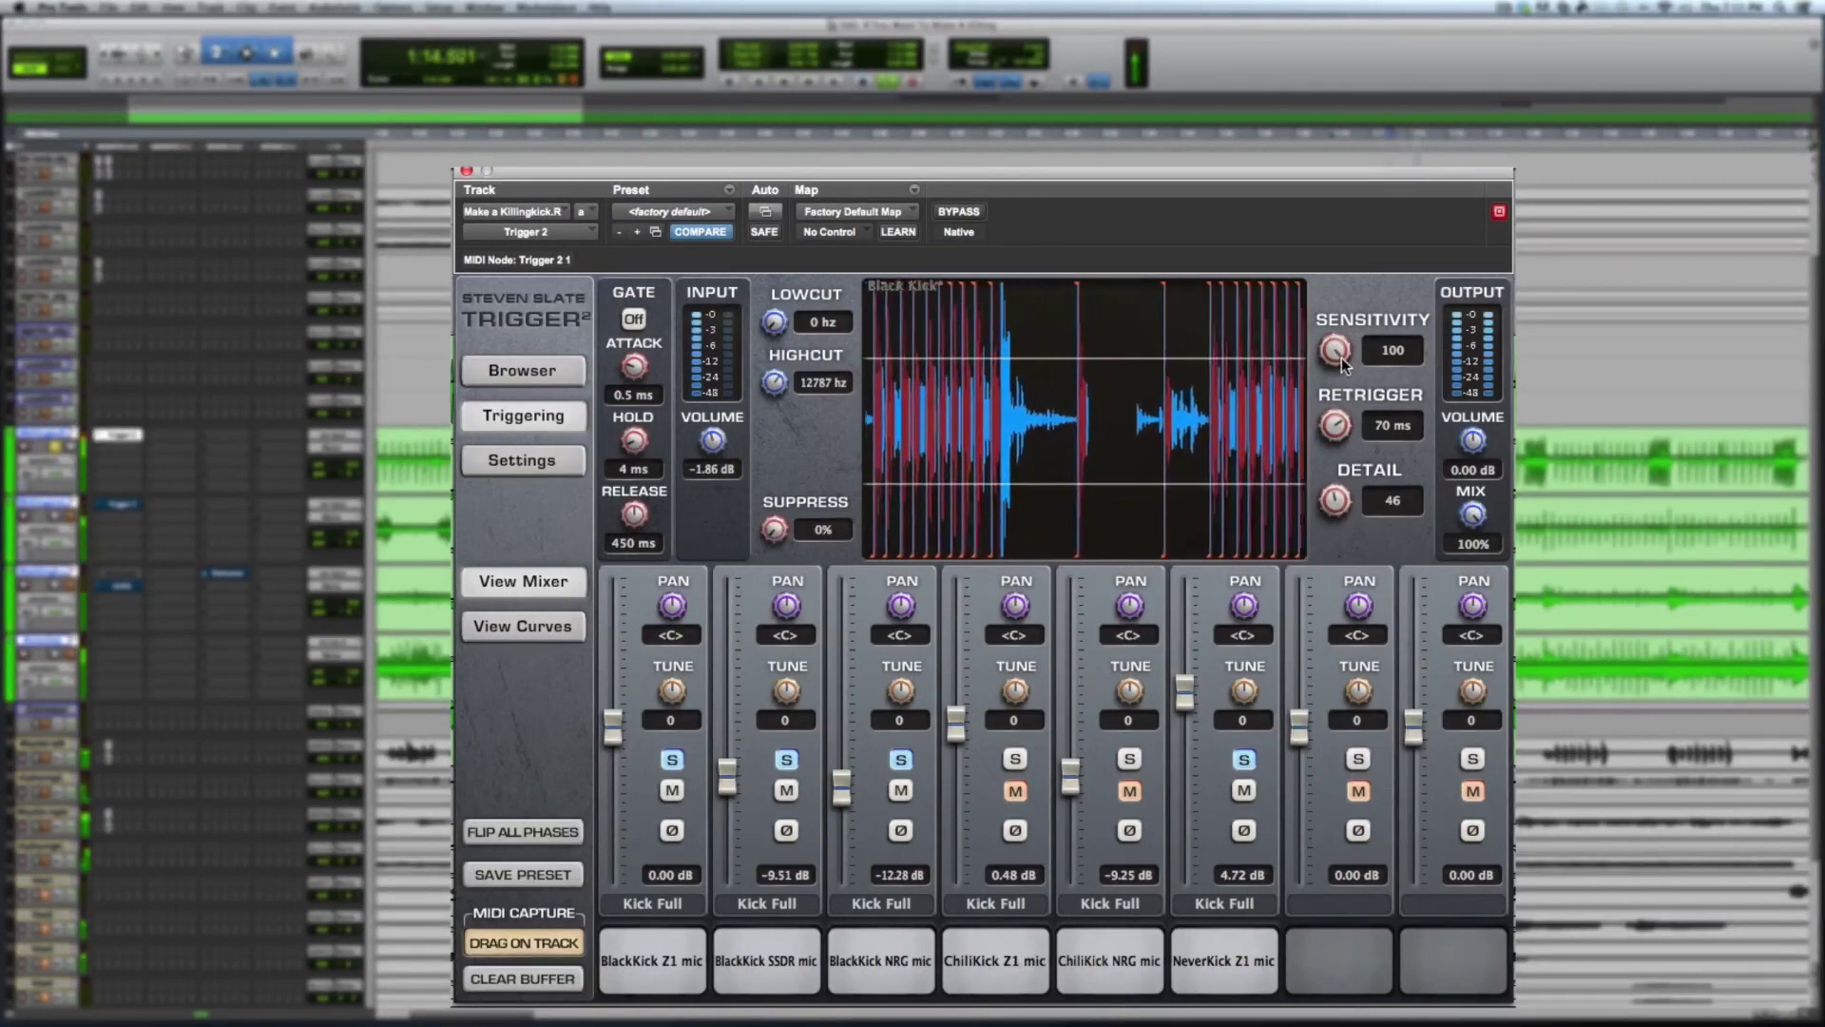
left_click_drag(1335, 351, 1338, 476)
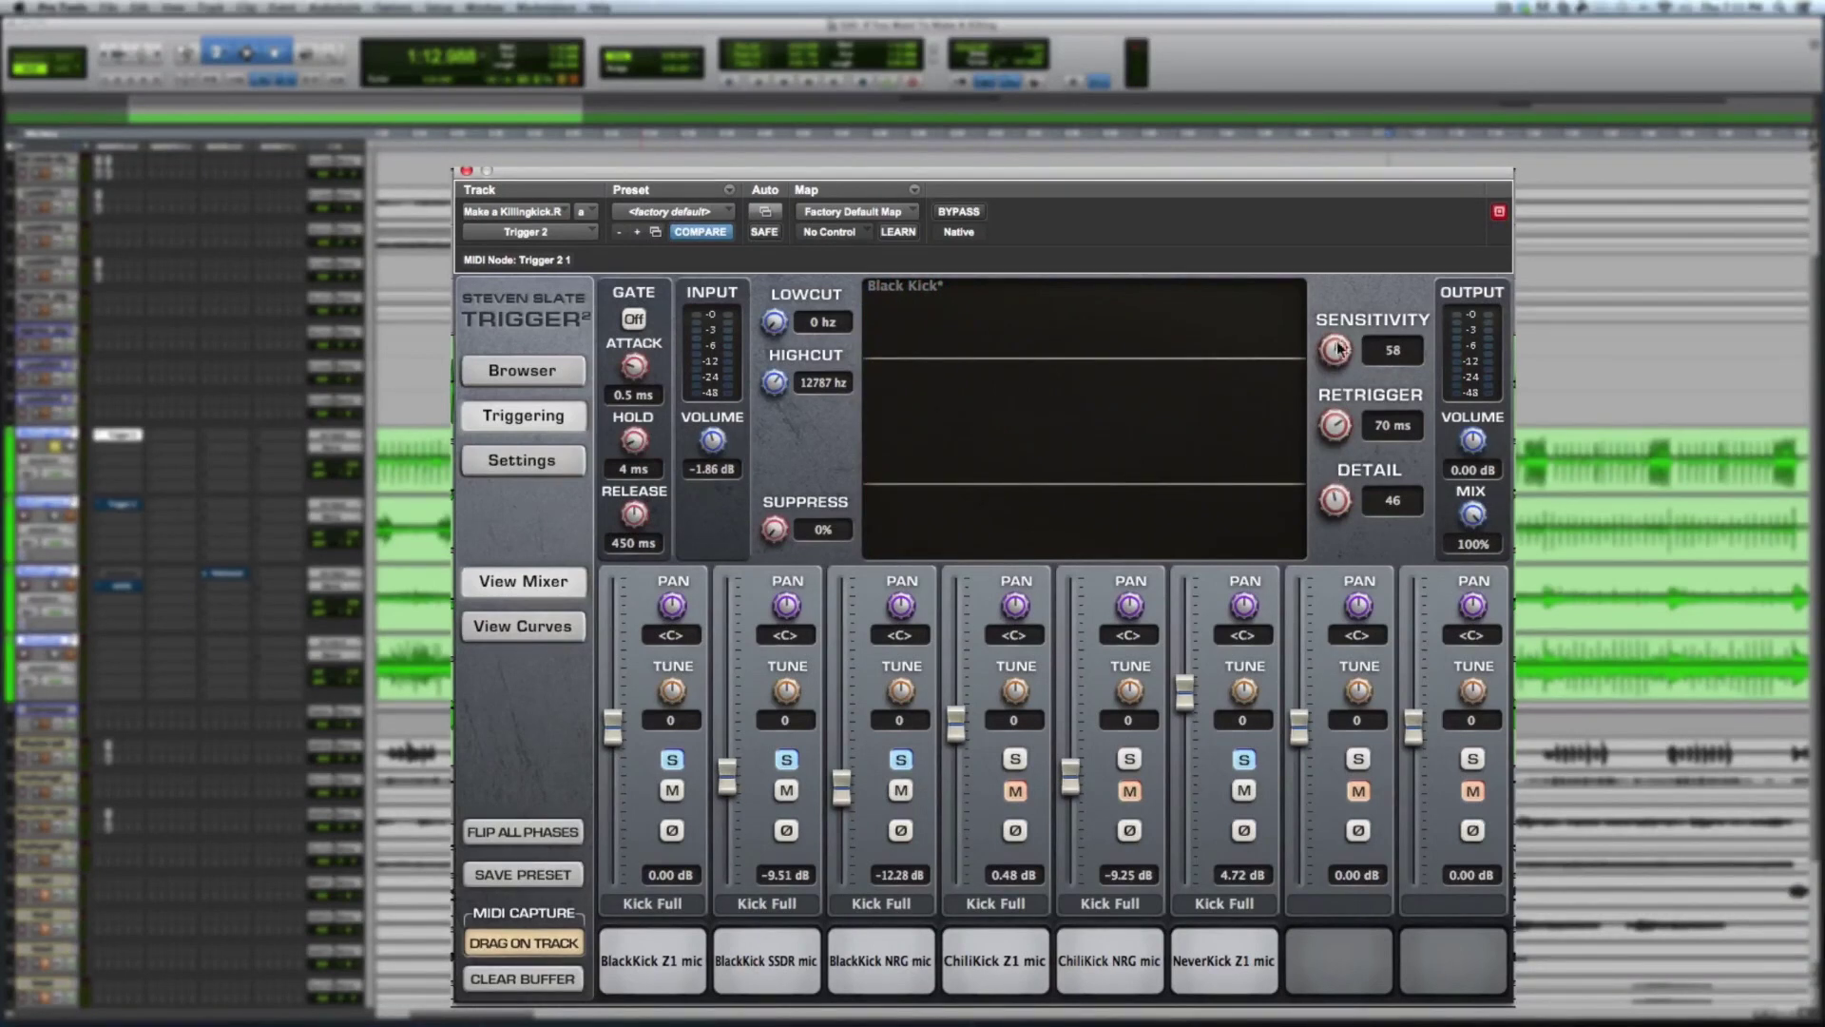
left_click_drag(1339, 350, 1333, 418)
While the kick plays, sweep detail between 14 and higher values, leaving it at 33.
mouse_move(1335, 501)
left_mouse_down()
mouse_move(1343, 607)
mouse_move(1348, 506)
left_mouse_up()
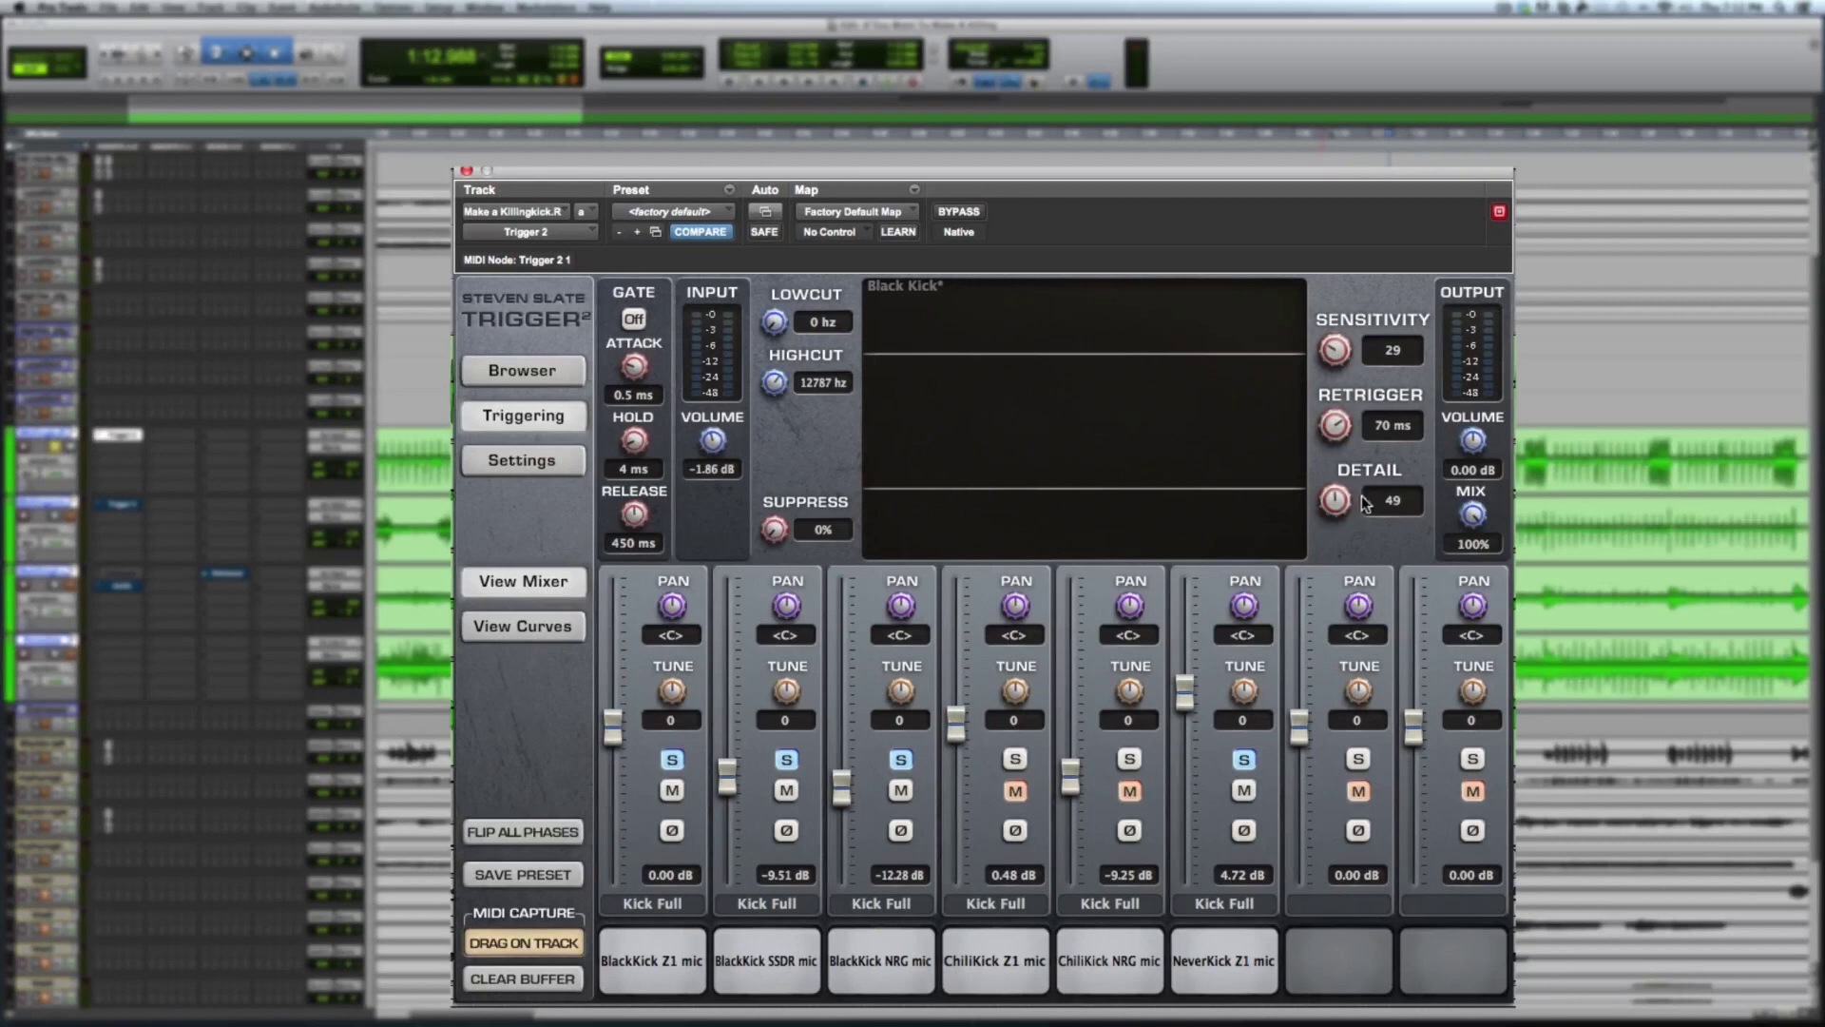
key("space")
left_click_drag(1335, 504, 1334, 582)
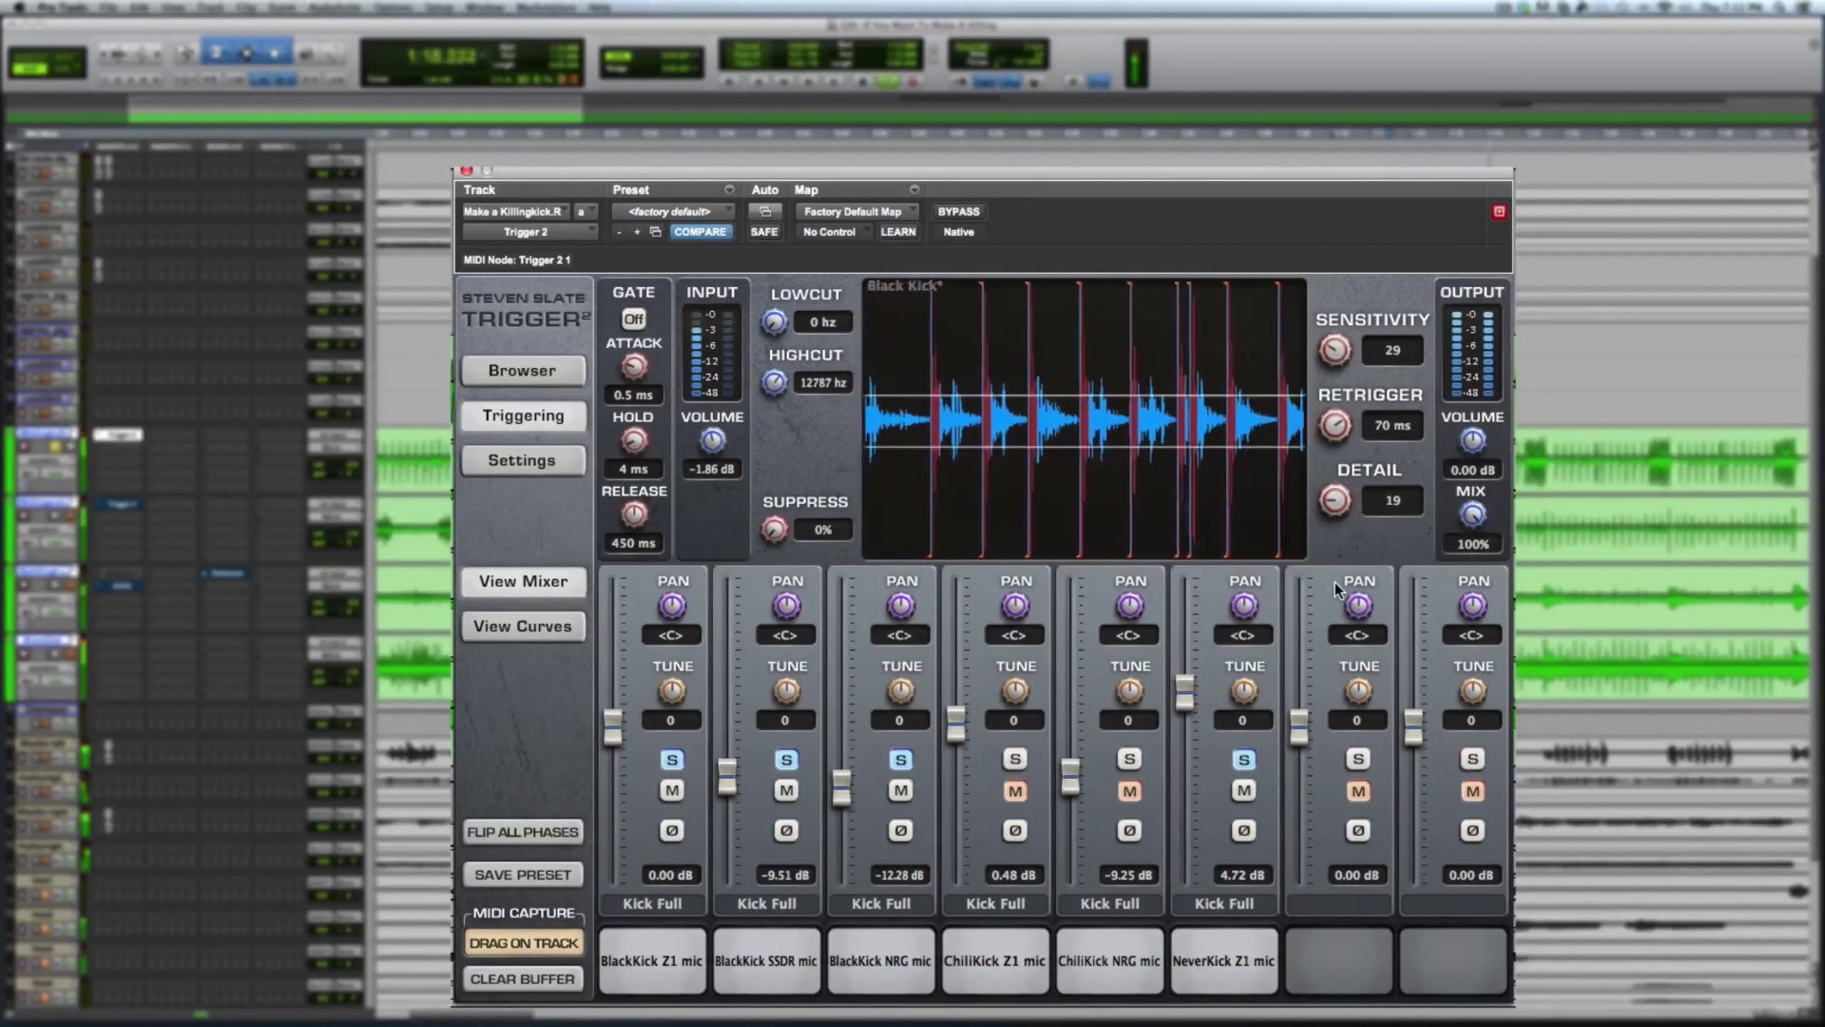
left_click_drag(1334, 581, 1334, 583)
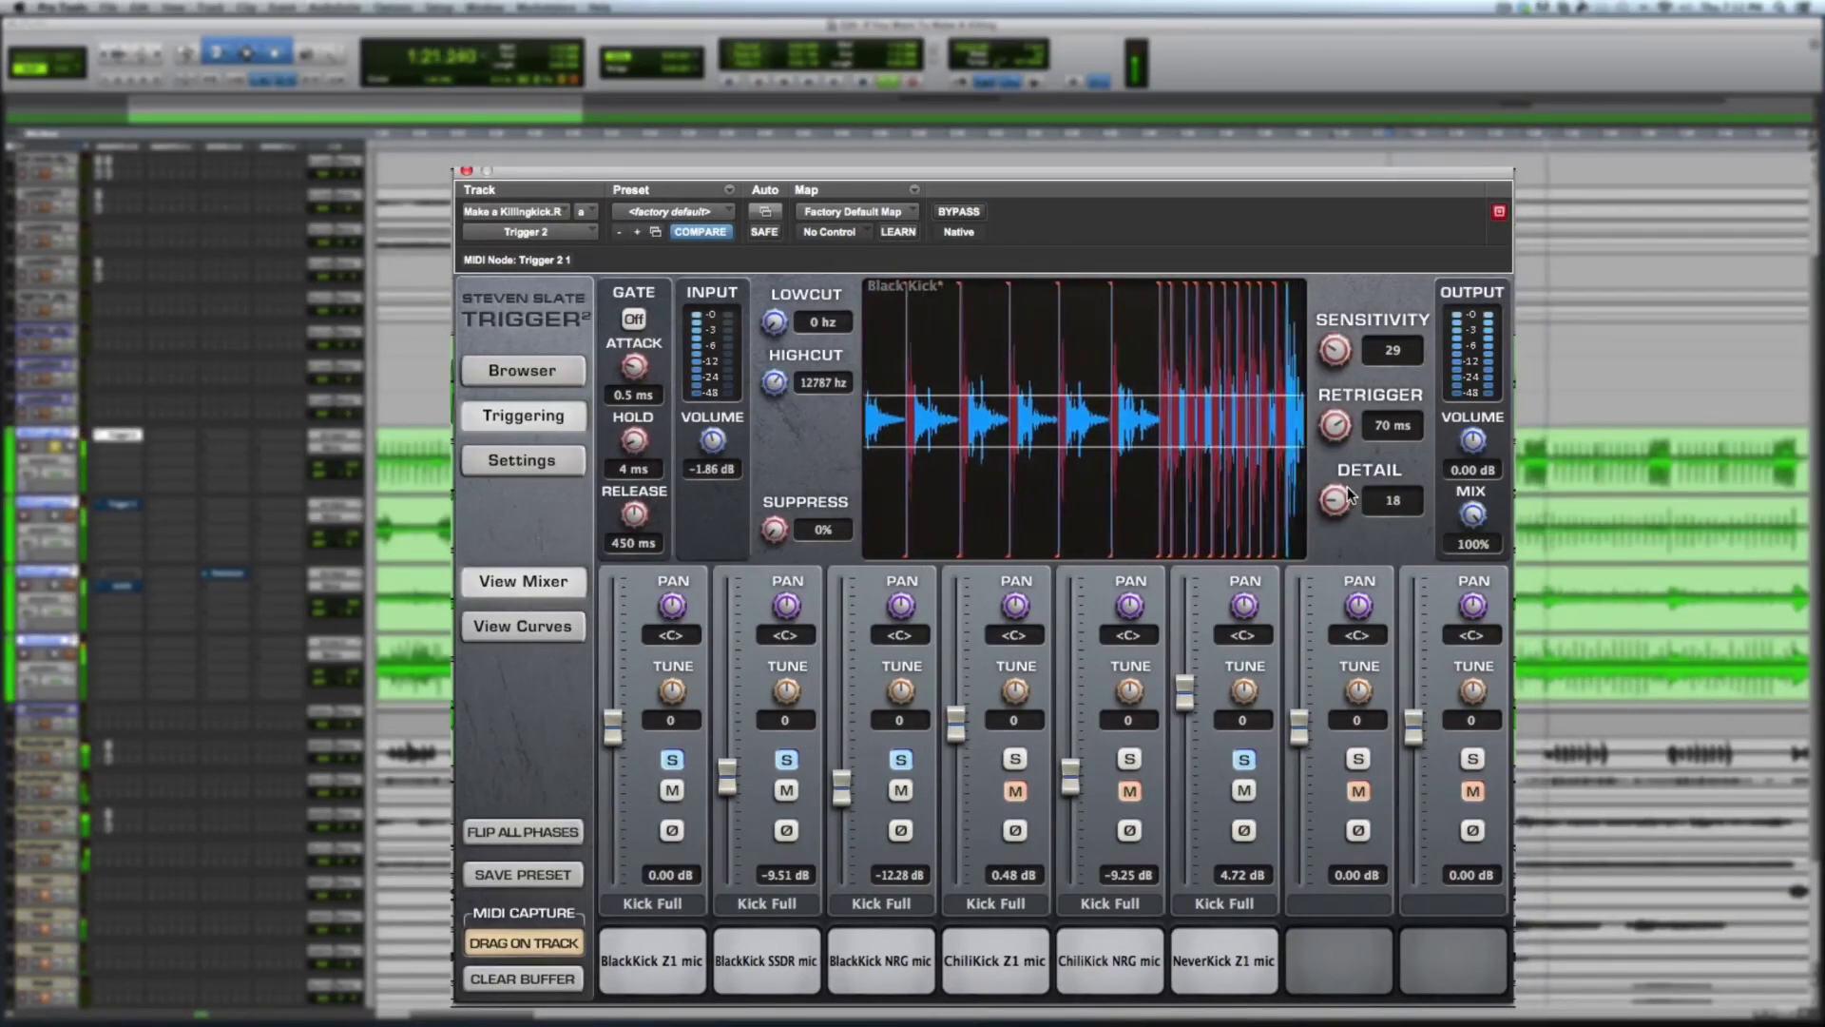
left_click_drag(1361, 501, 1424, 248)
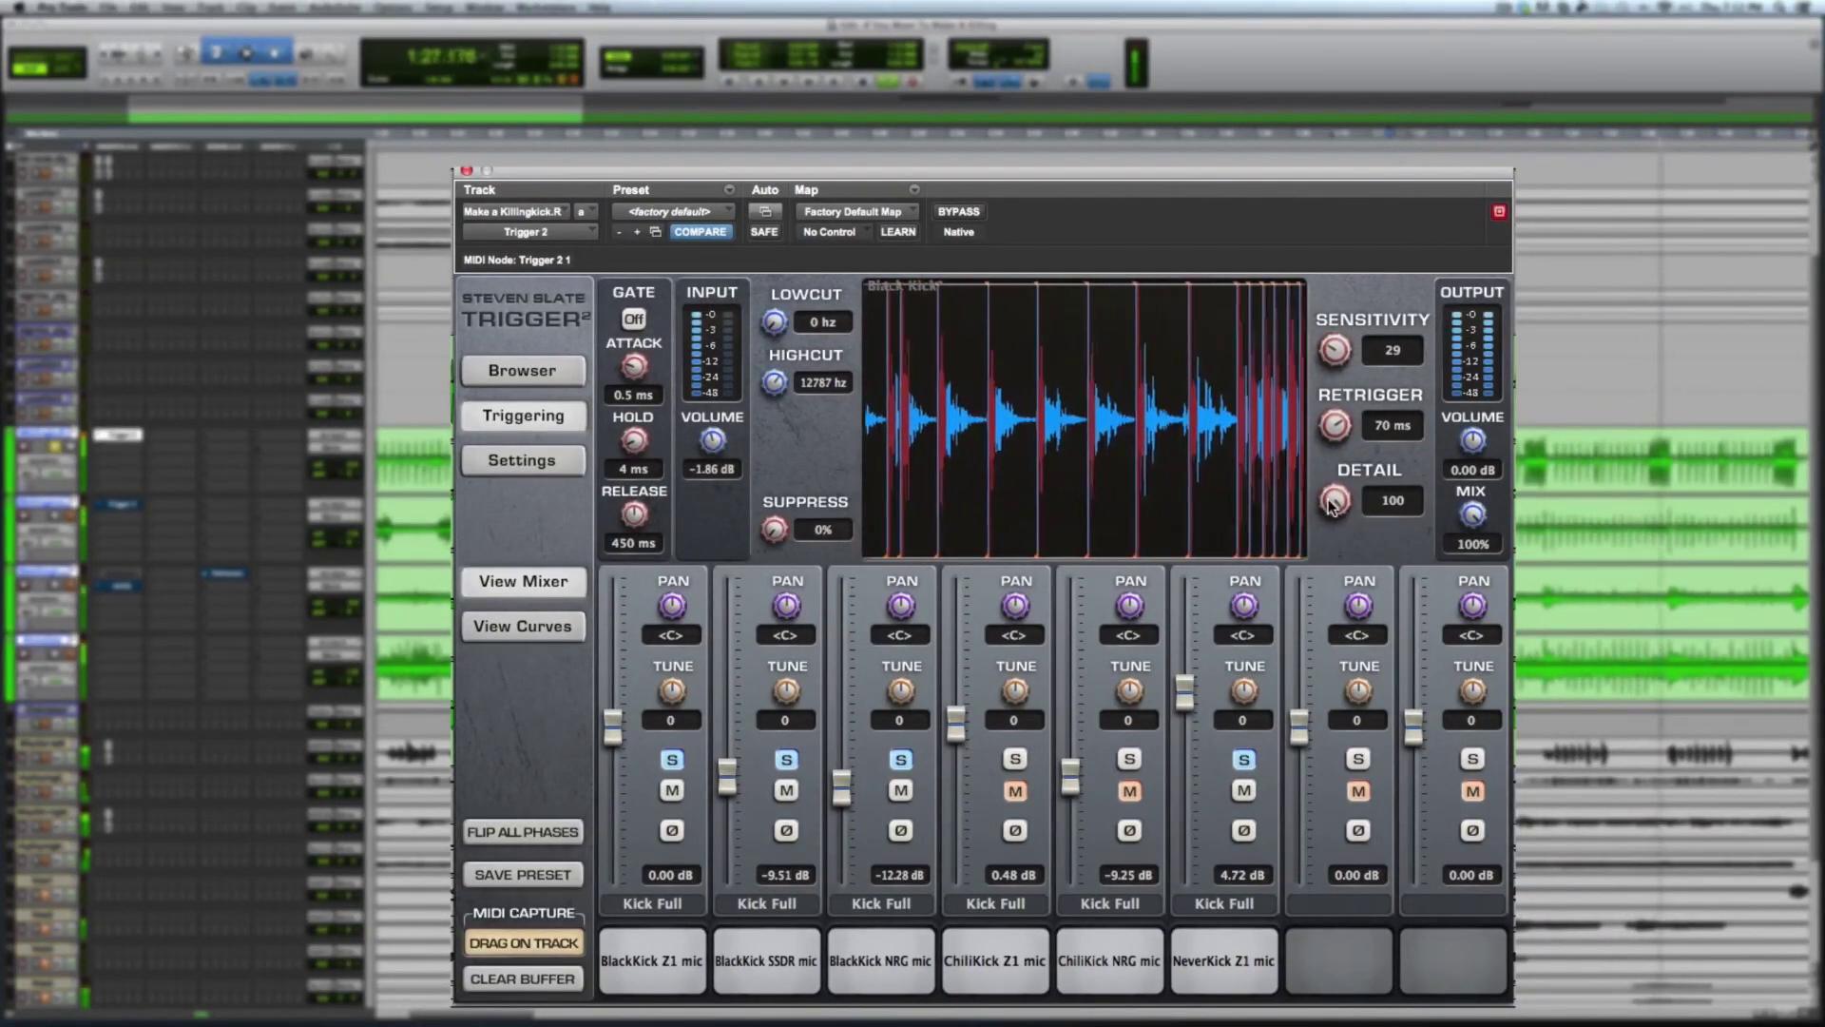
left_click_drag(1331, 504, 1323, 653)
key("space")
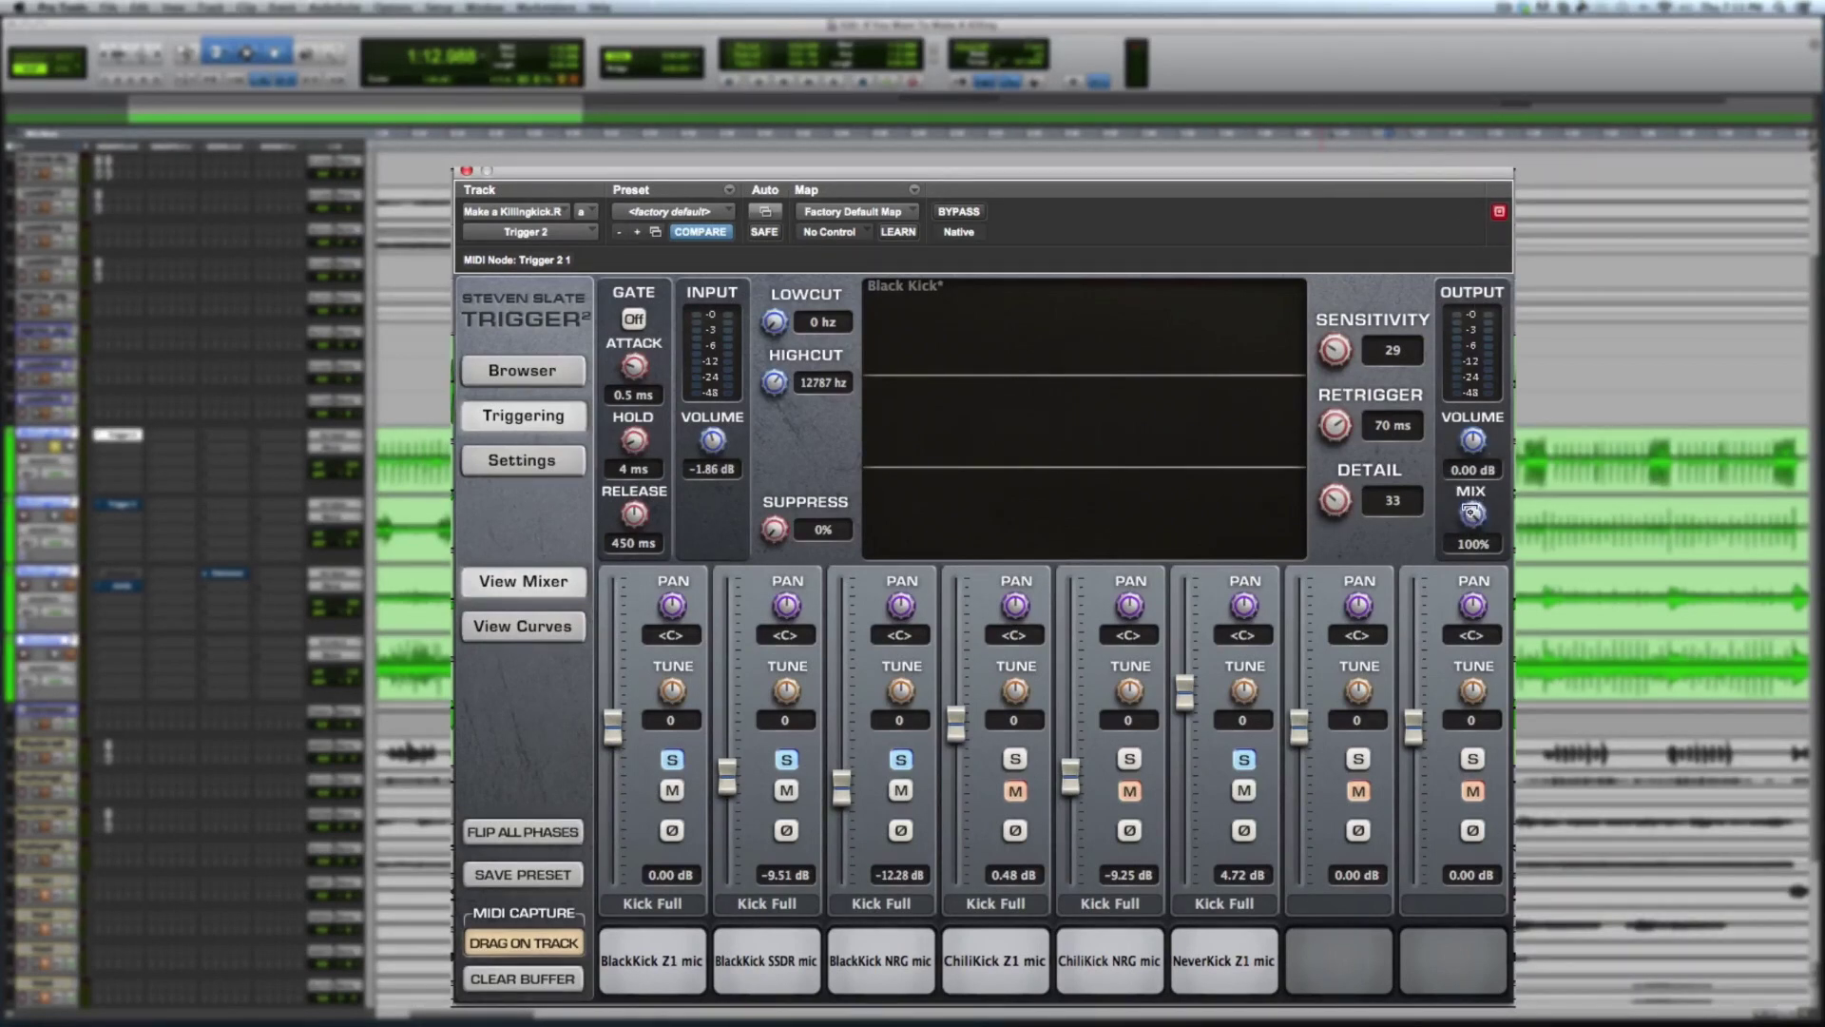
During playback, sweep the mix between 44% and 85%, settling at 59%.
key("space")
left_click_drag(1472, 514, 1469, 620)
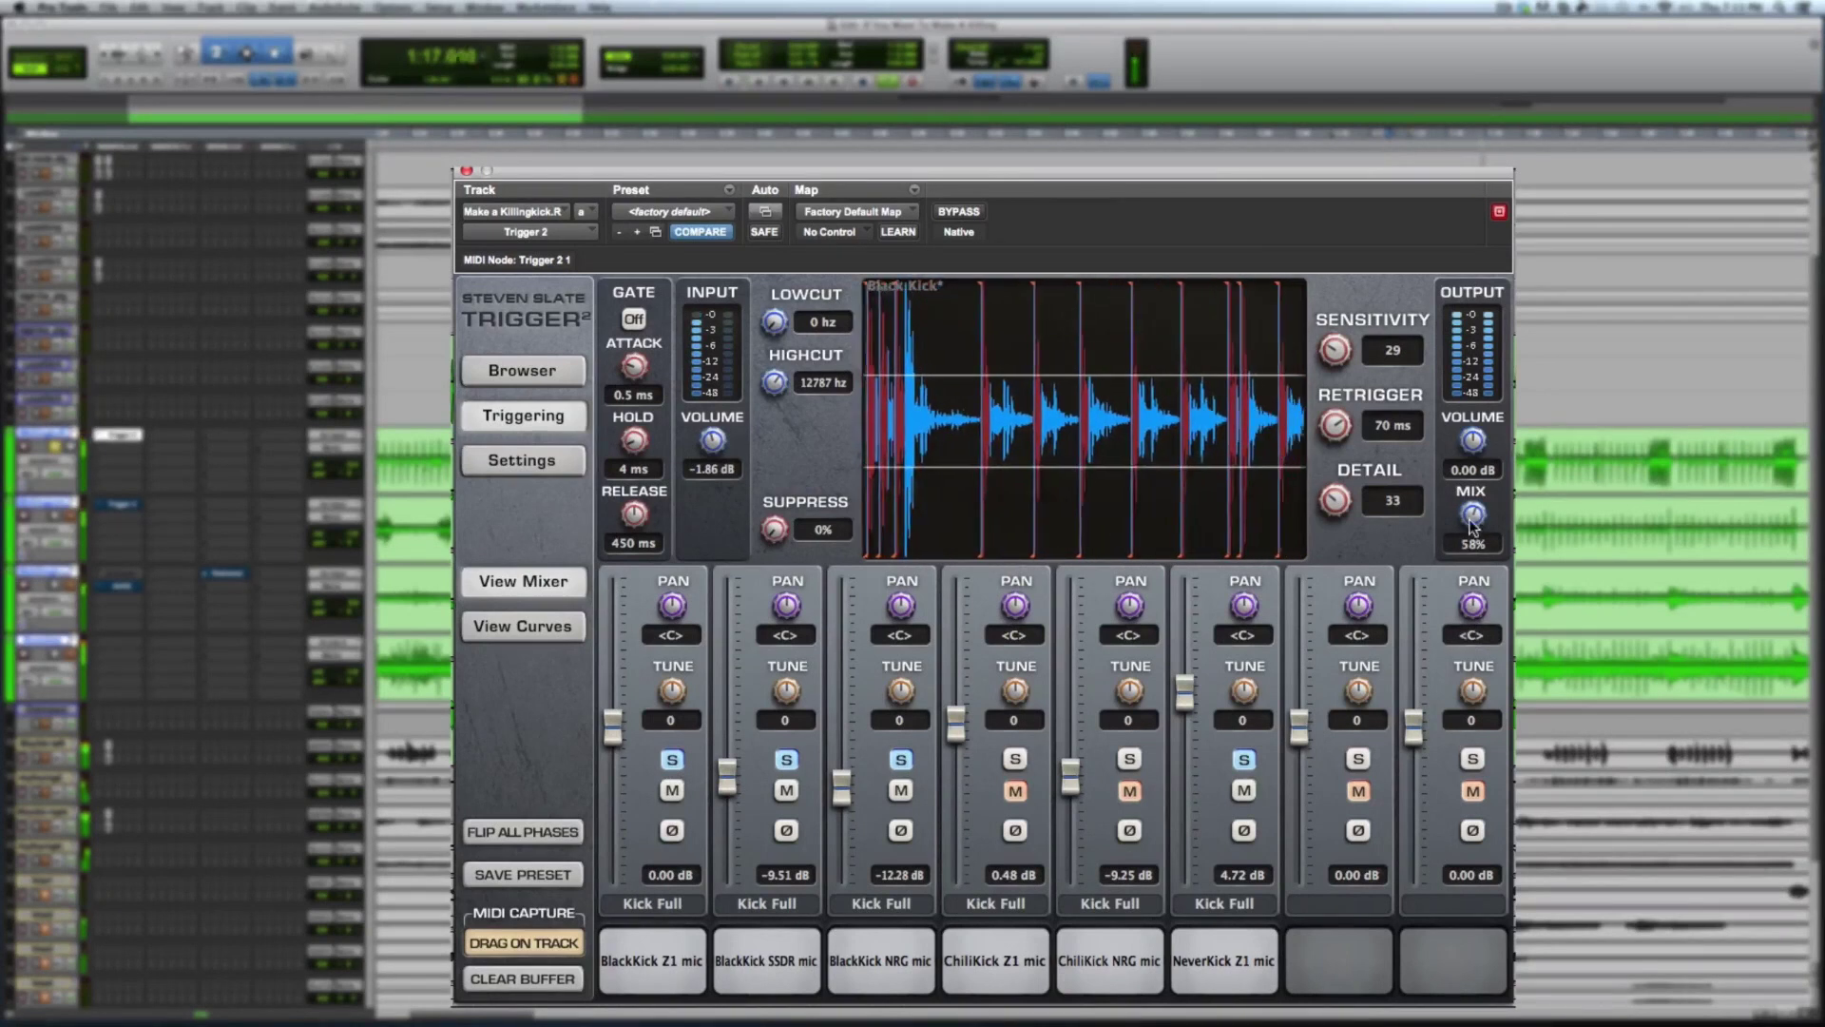
mouse_move(1472, 521)
left_mouse_down()
mouse_move(1478, 613)
mouse_move(1478, 526)
left_mouse_up()
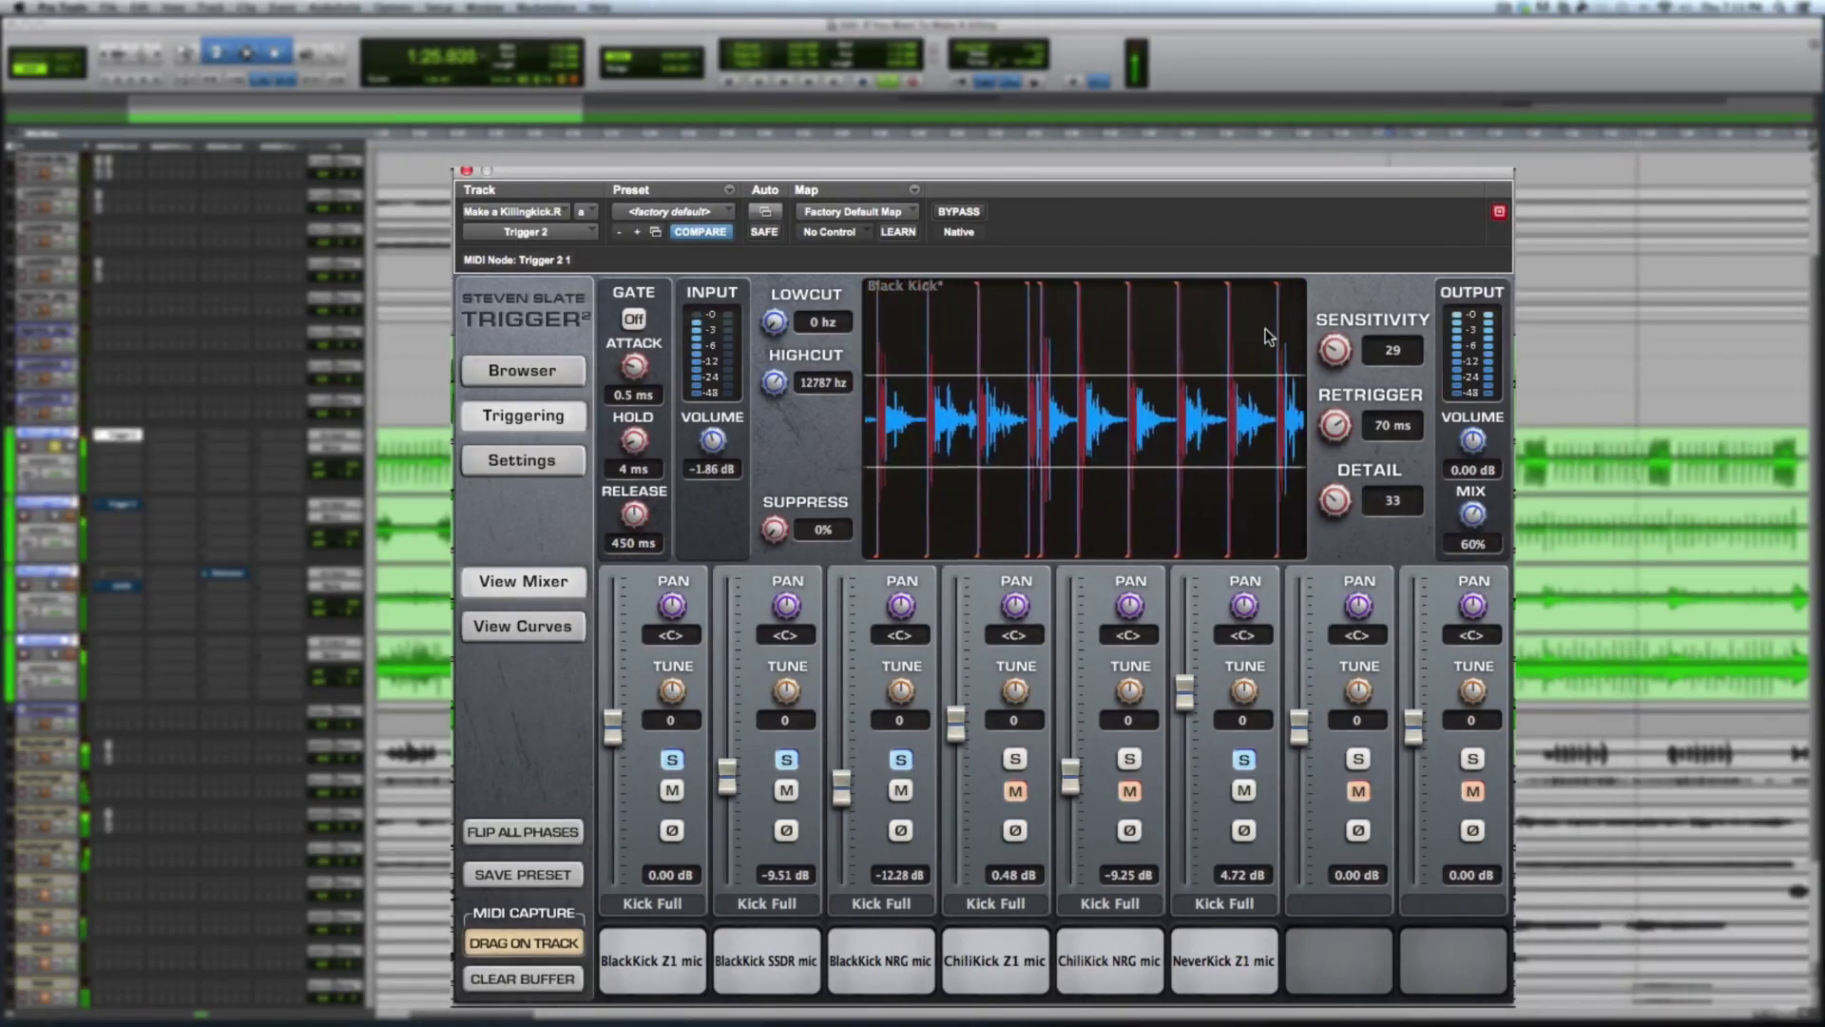
left_click_drag(1478, 529, 1475, 461)
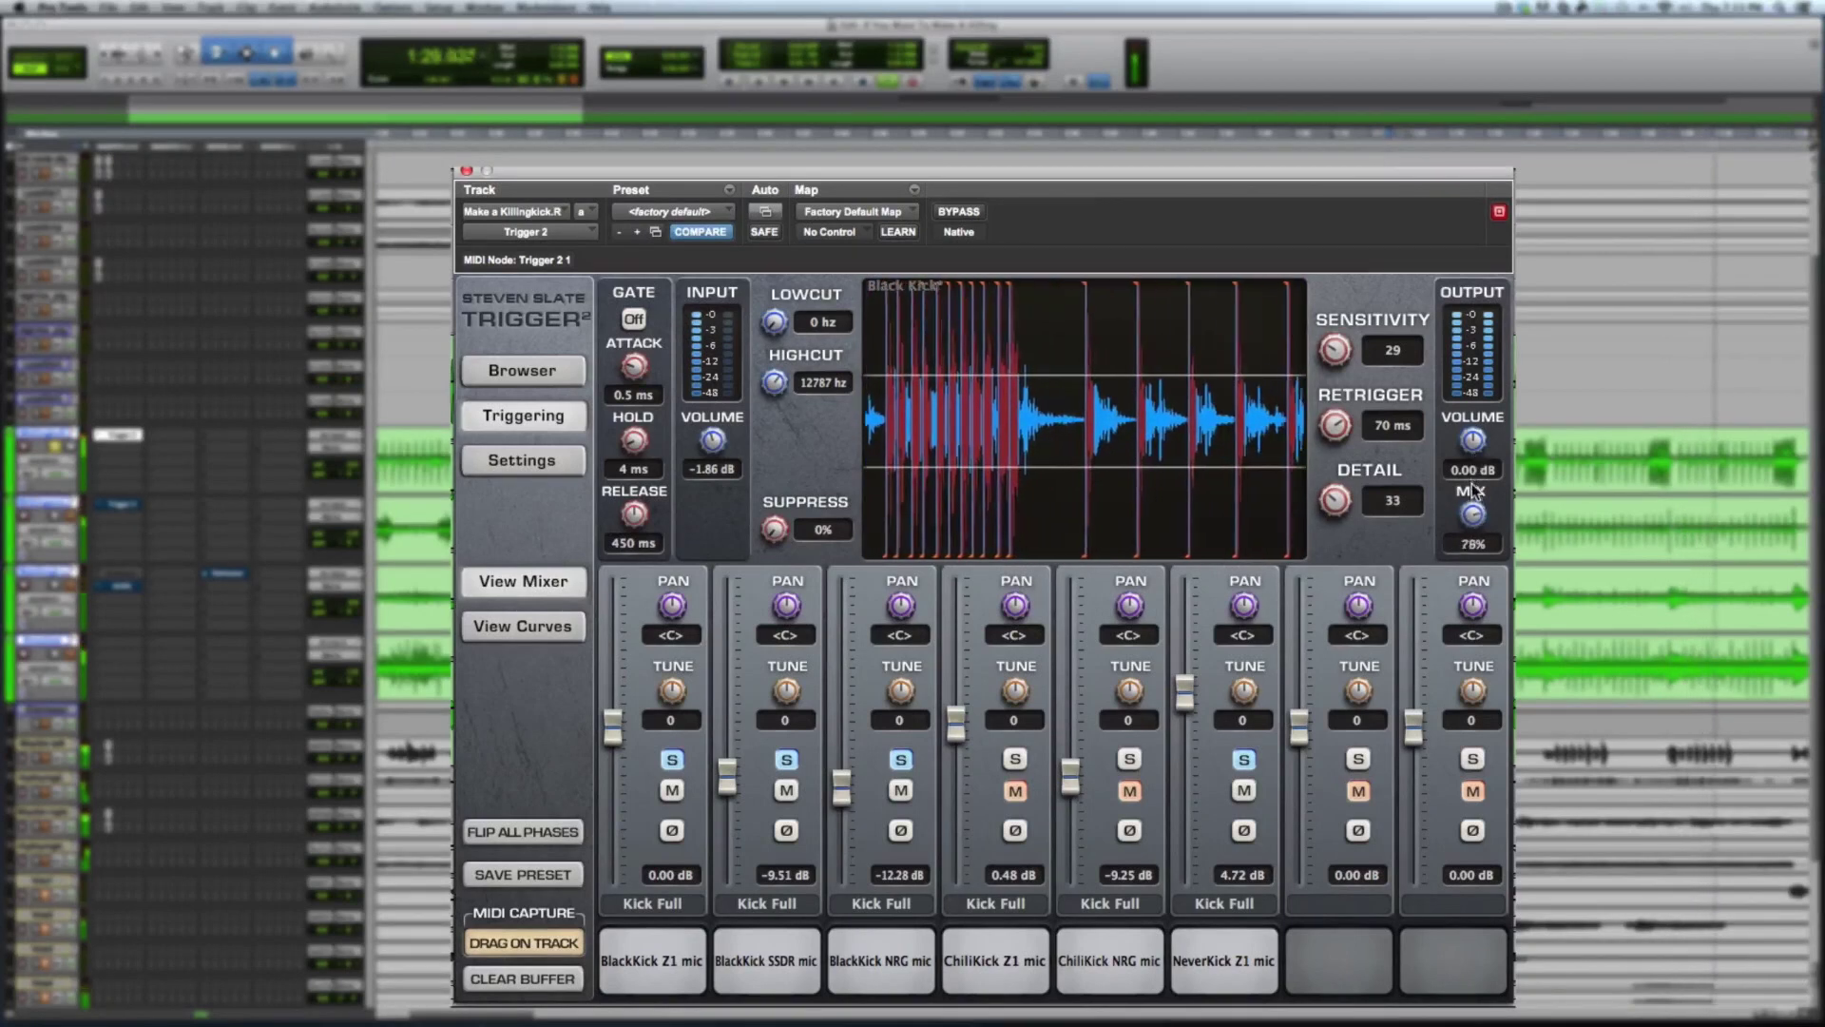
left_click_drag(1475, 461, 1476, 504)
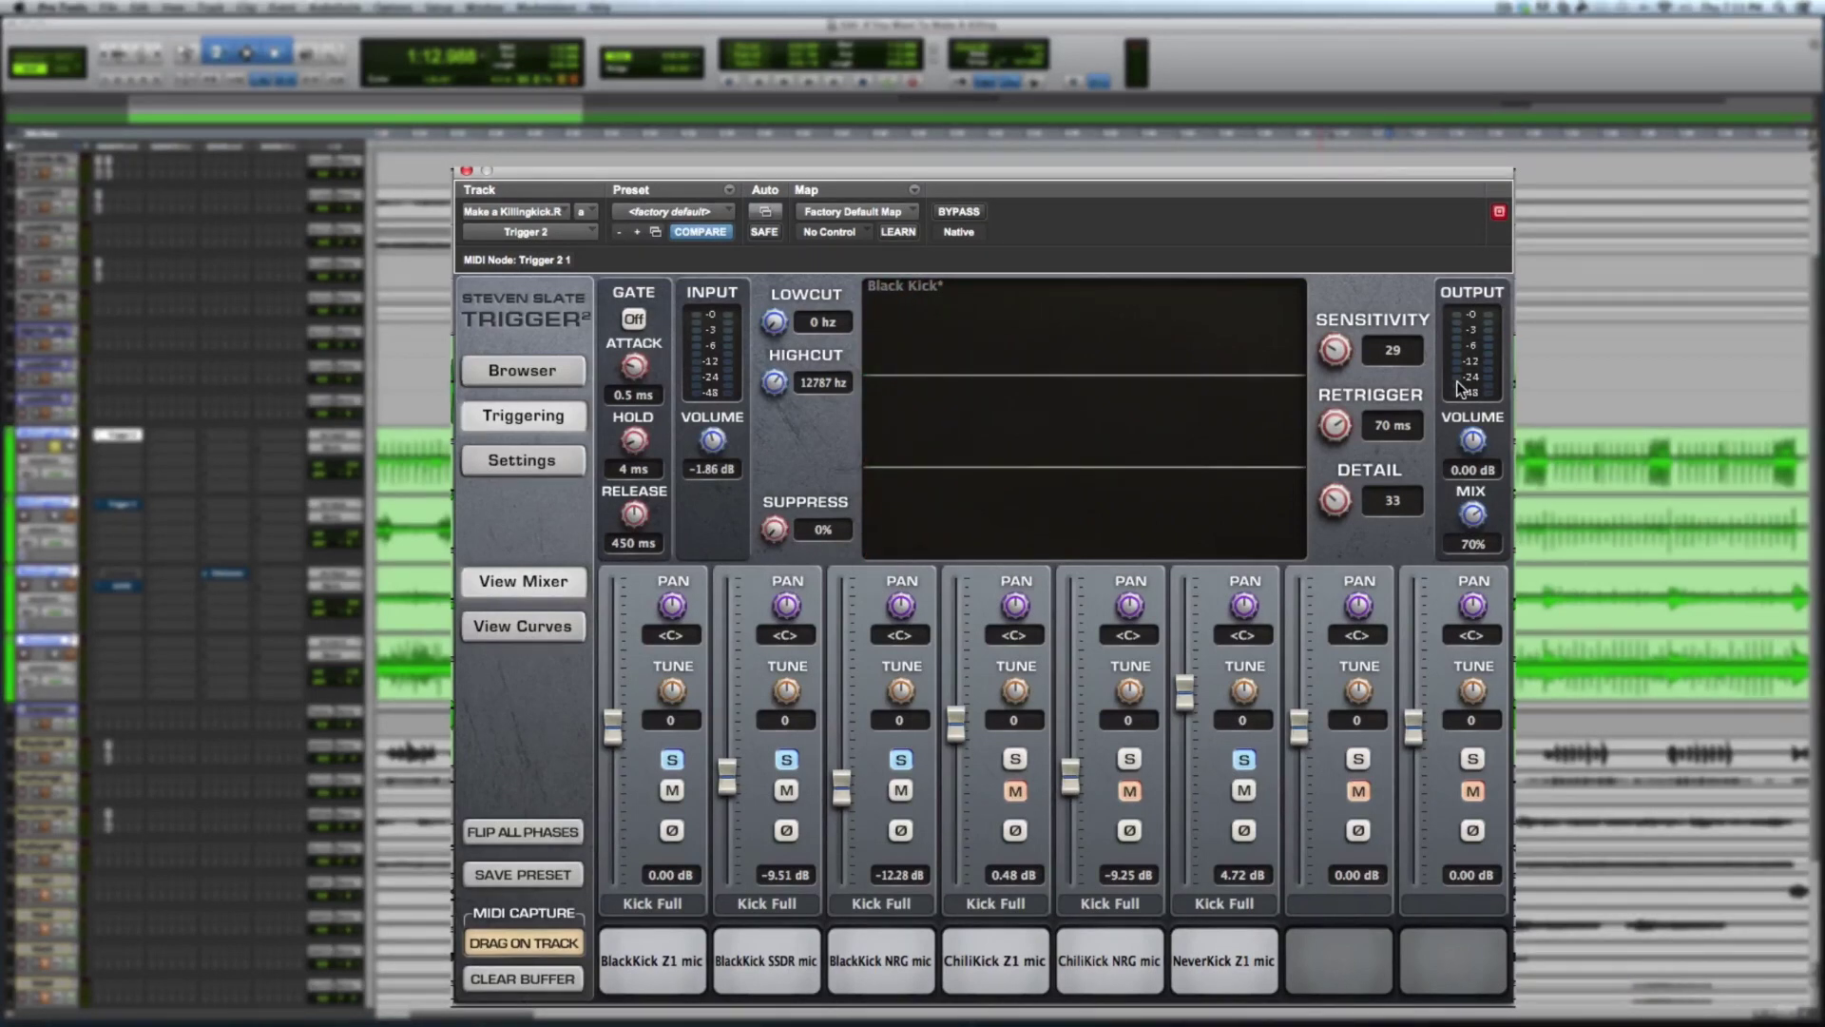
key("space")
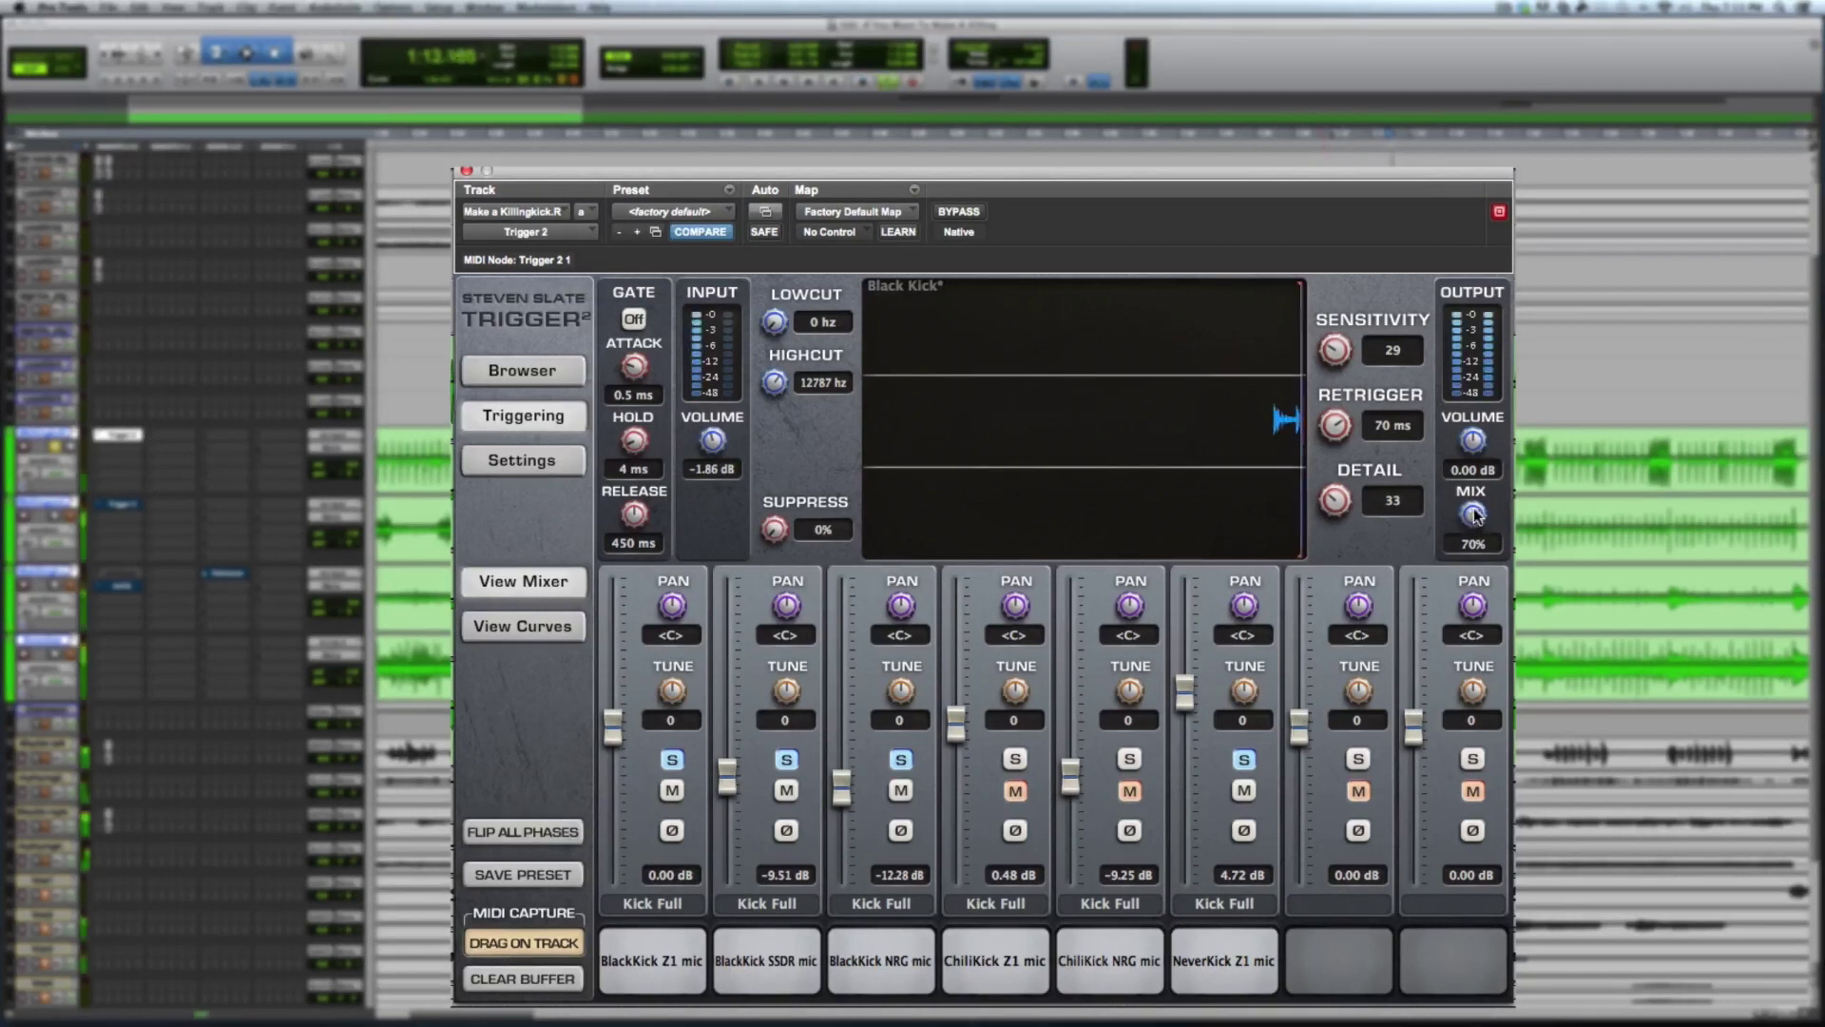
left_click_drag(1474, 518, 1476, 541)
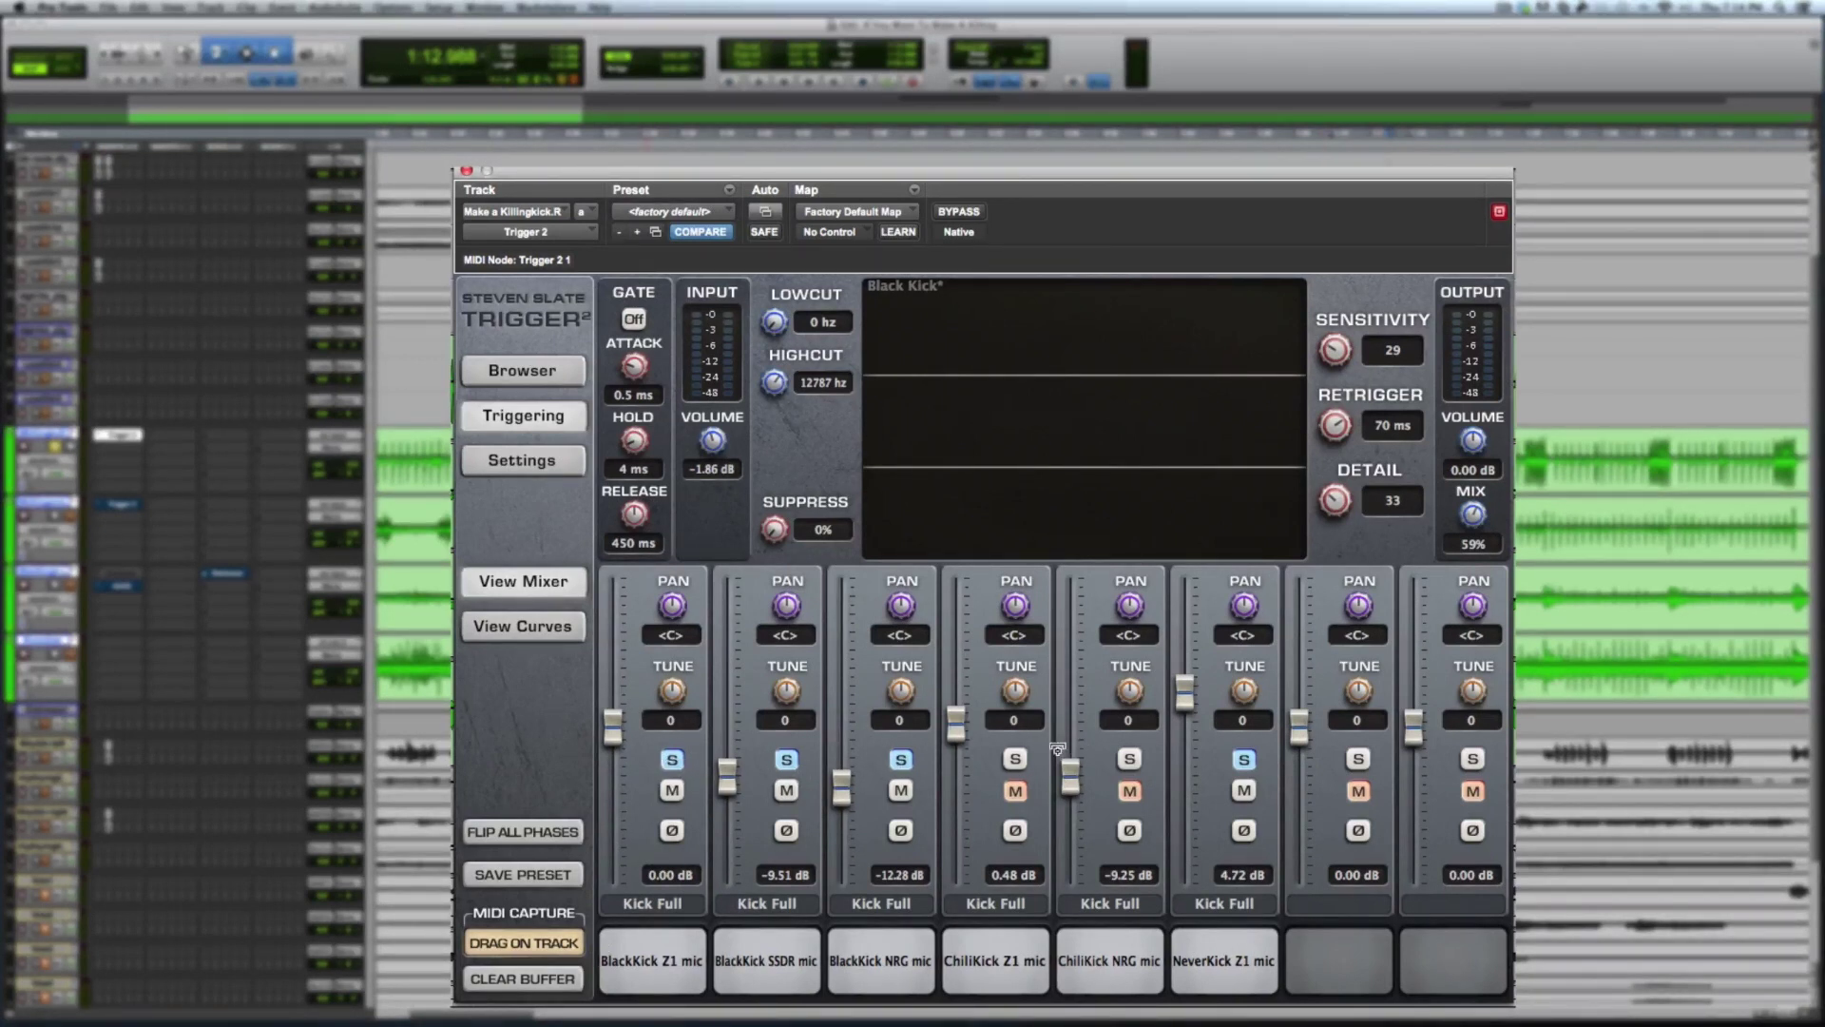
Select the BlackKick Z1 mic slot and dismiss the record-enable warning.
left_click(651, 972)
left_click(24, 443)
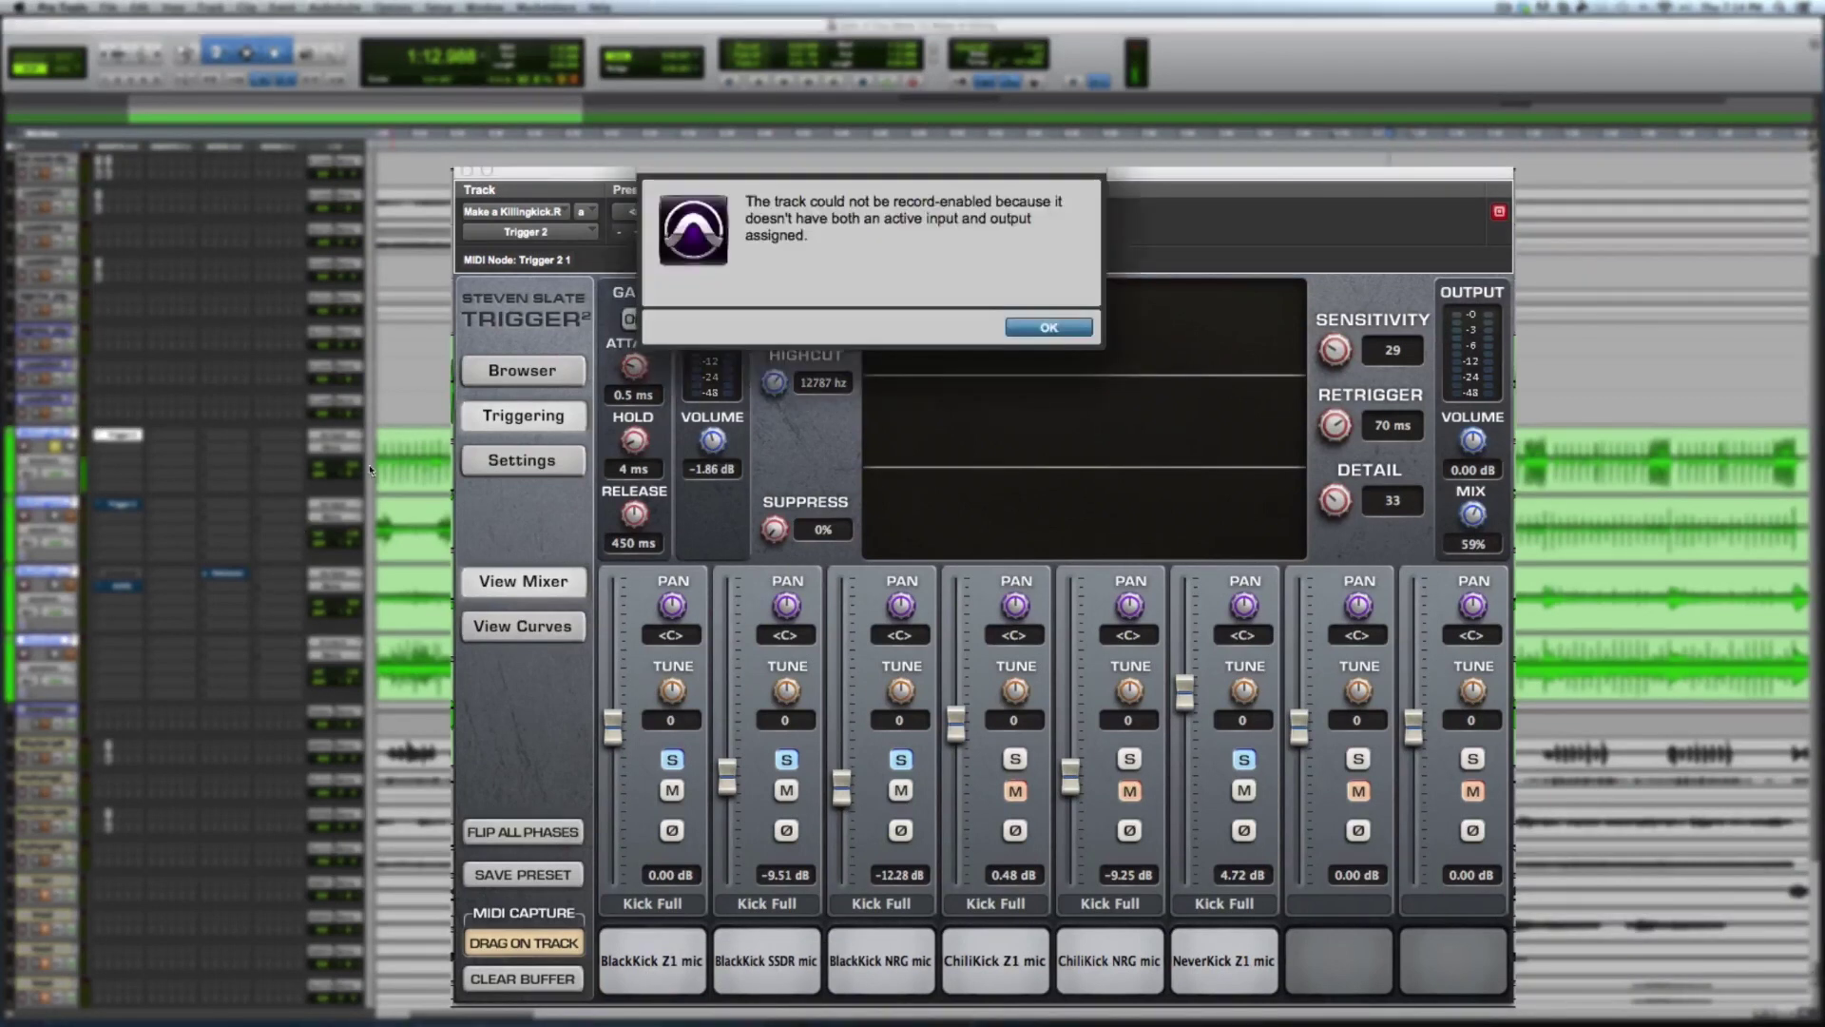
left_click(1054, 330)
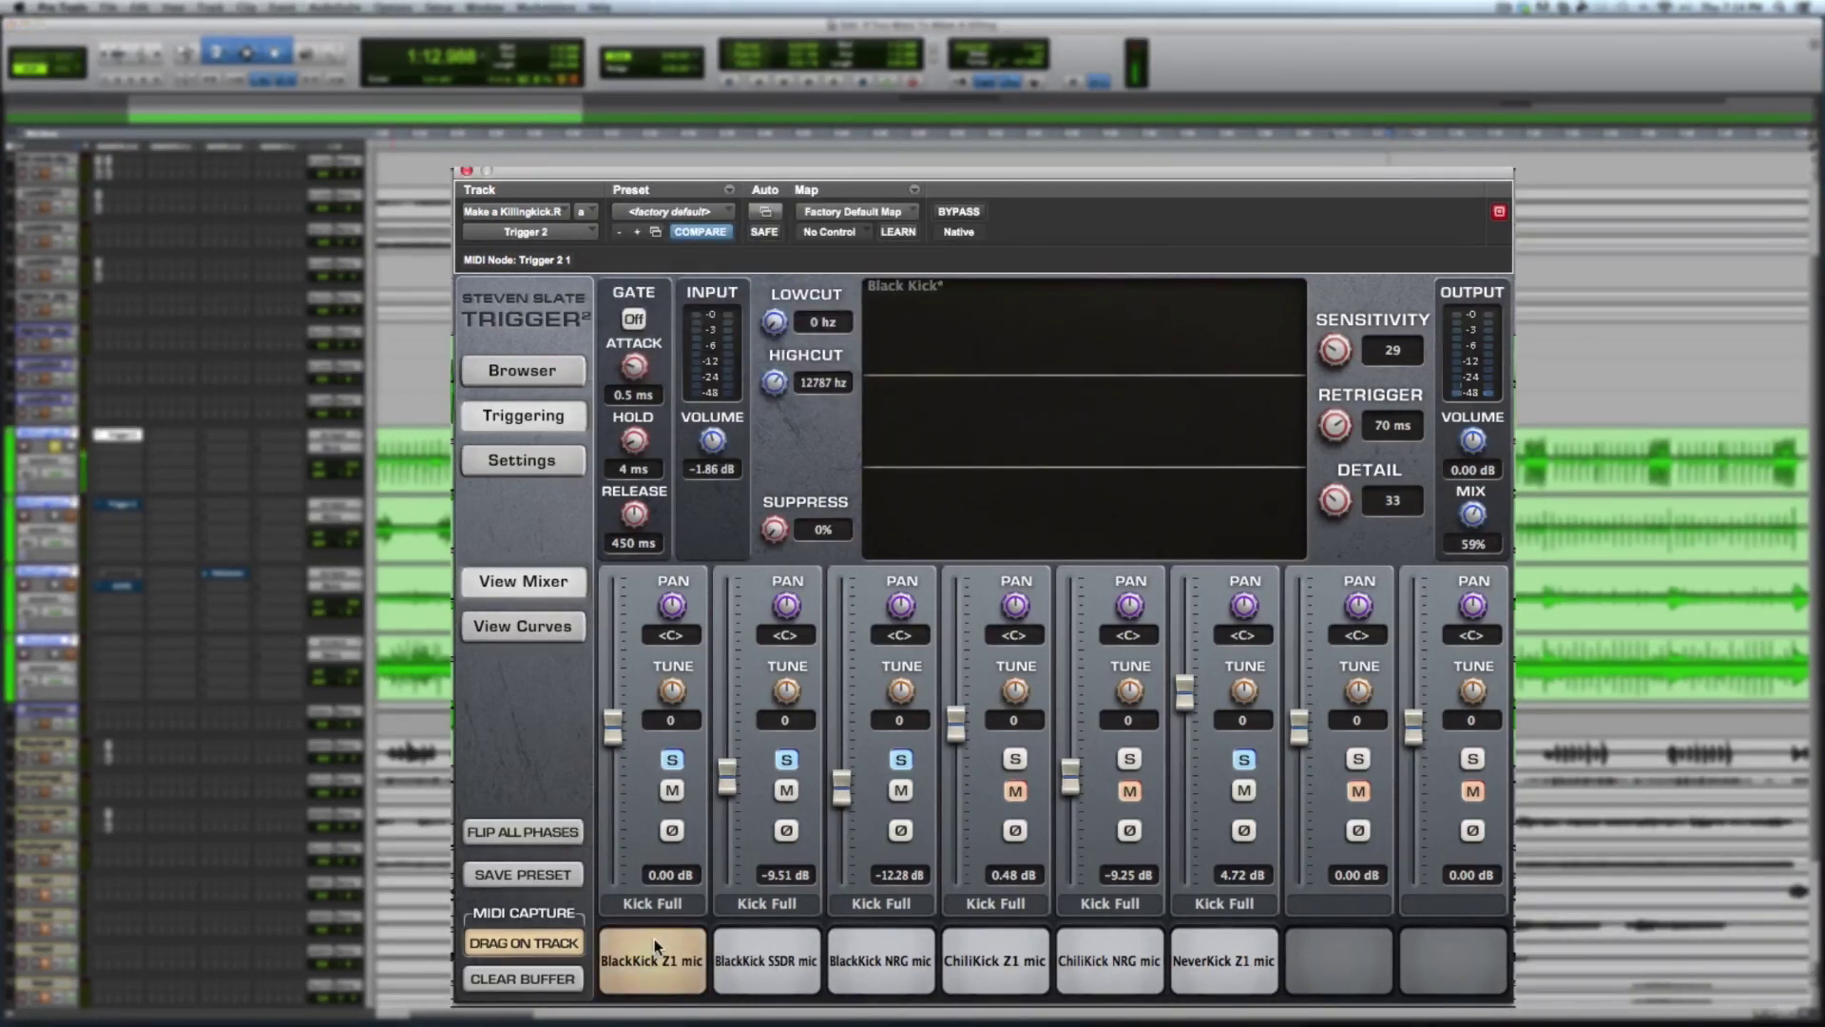
left_click(782, 951)
Toggle solo and mute on the kick layers, then clear all solos and mutes.
left_click(1015, 791)
left_click(1015, 759)
left_click(1015, 790)
left_click(1015, 759)
left_click(786, 758)
left_click(786, 791)
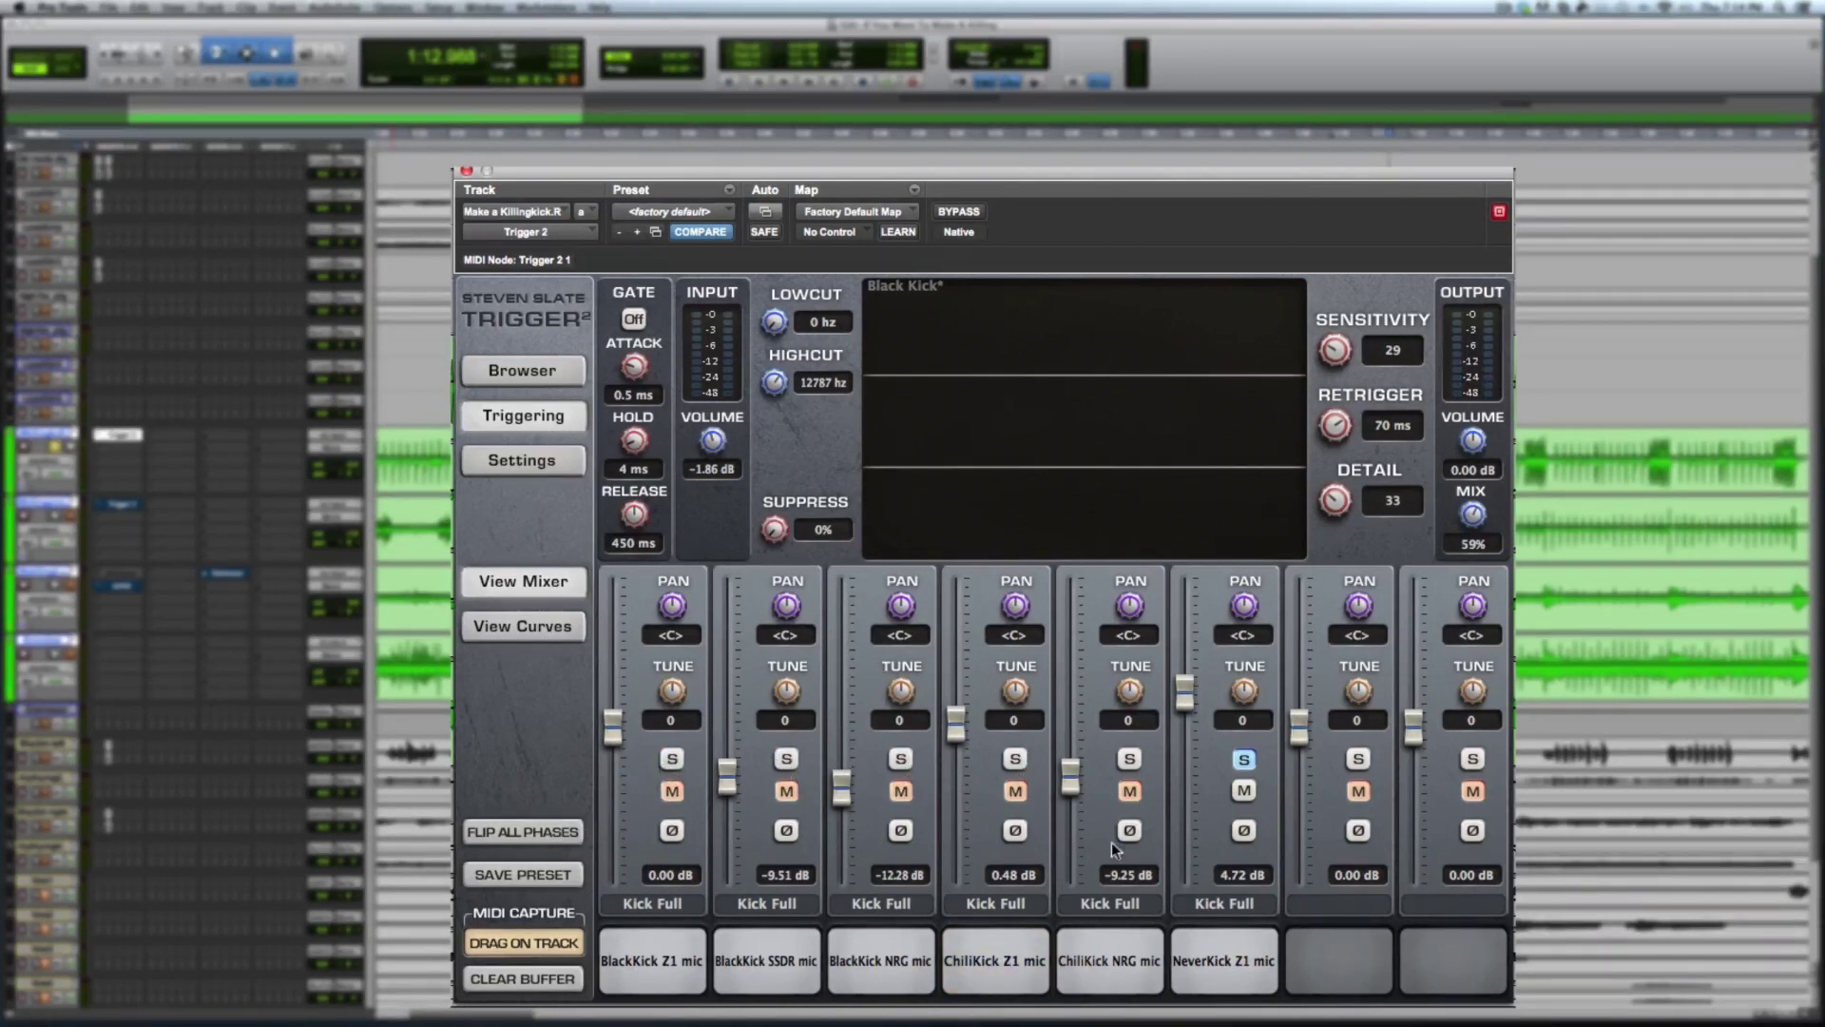
left_click(1239, 760)
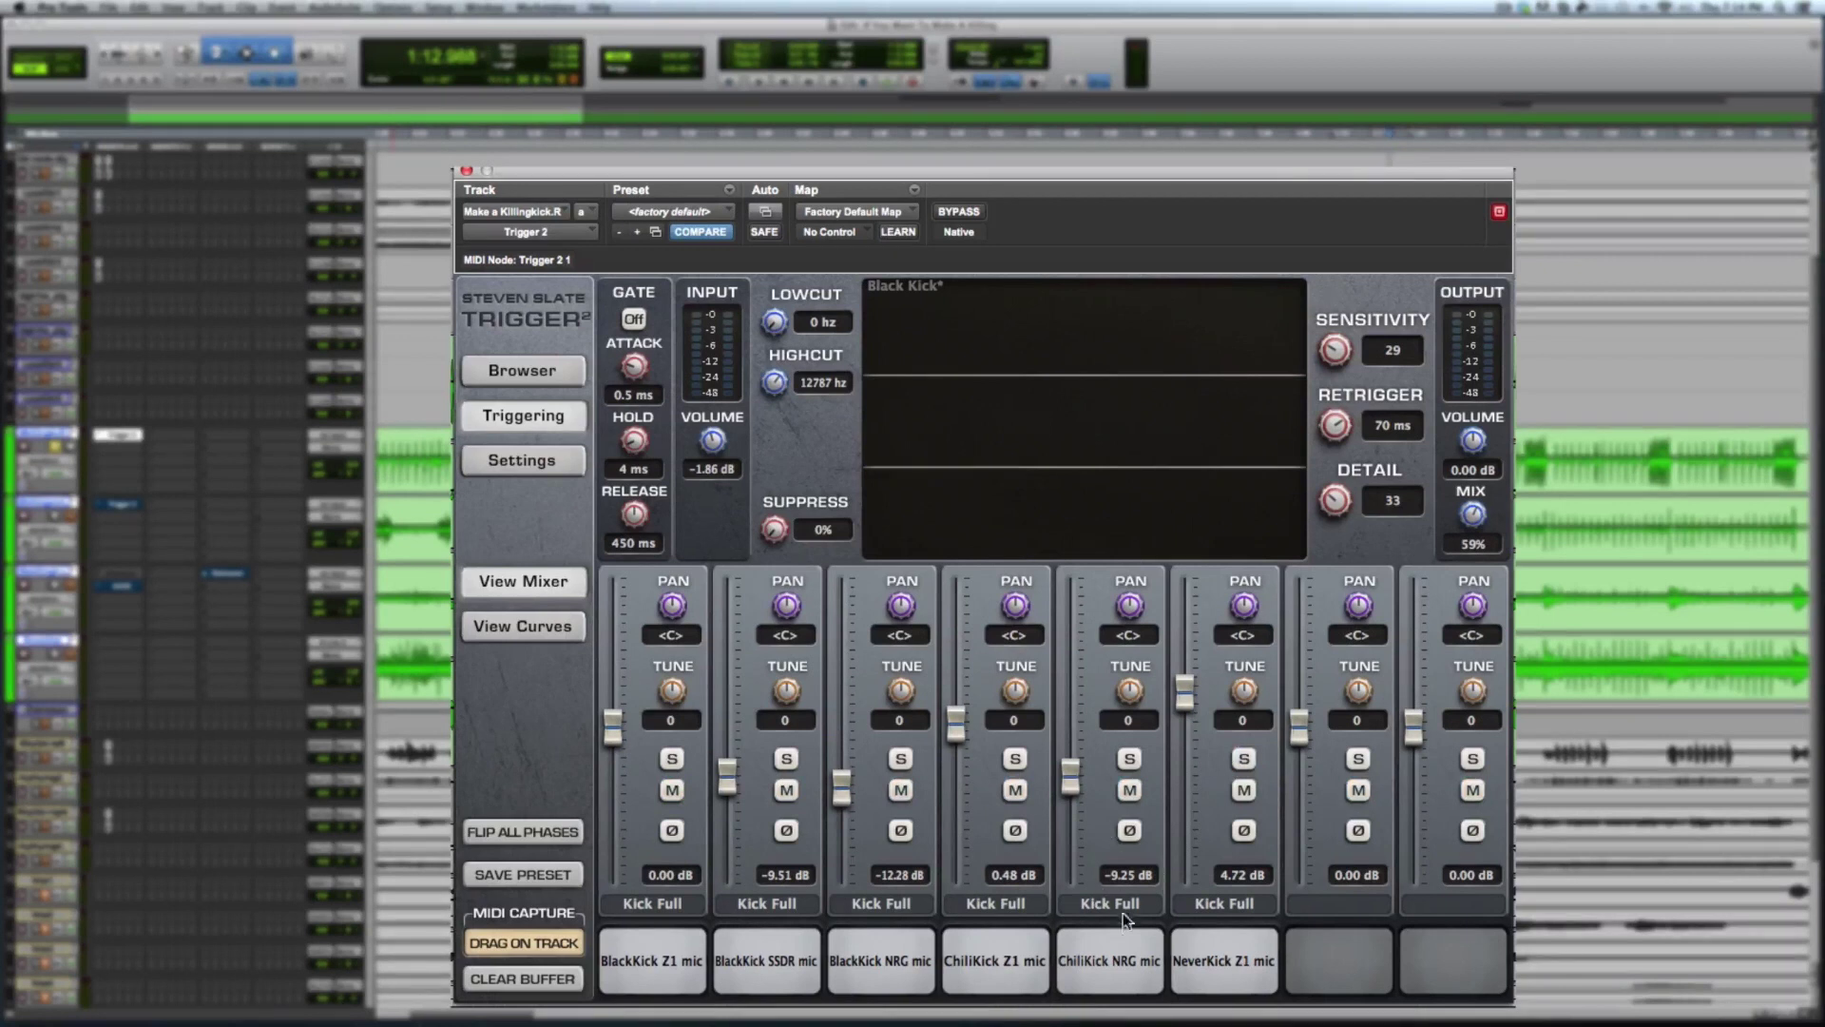
left_click(1126, 949)
Mute the ChiliKick Z1 and ChiliKick NRG layers, leaving the other kicks playing.
left_click(1201, 955)
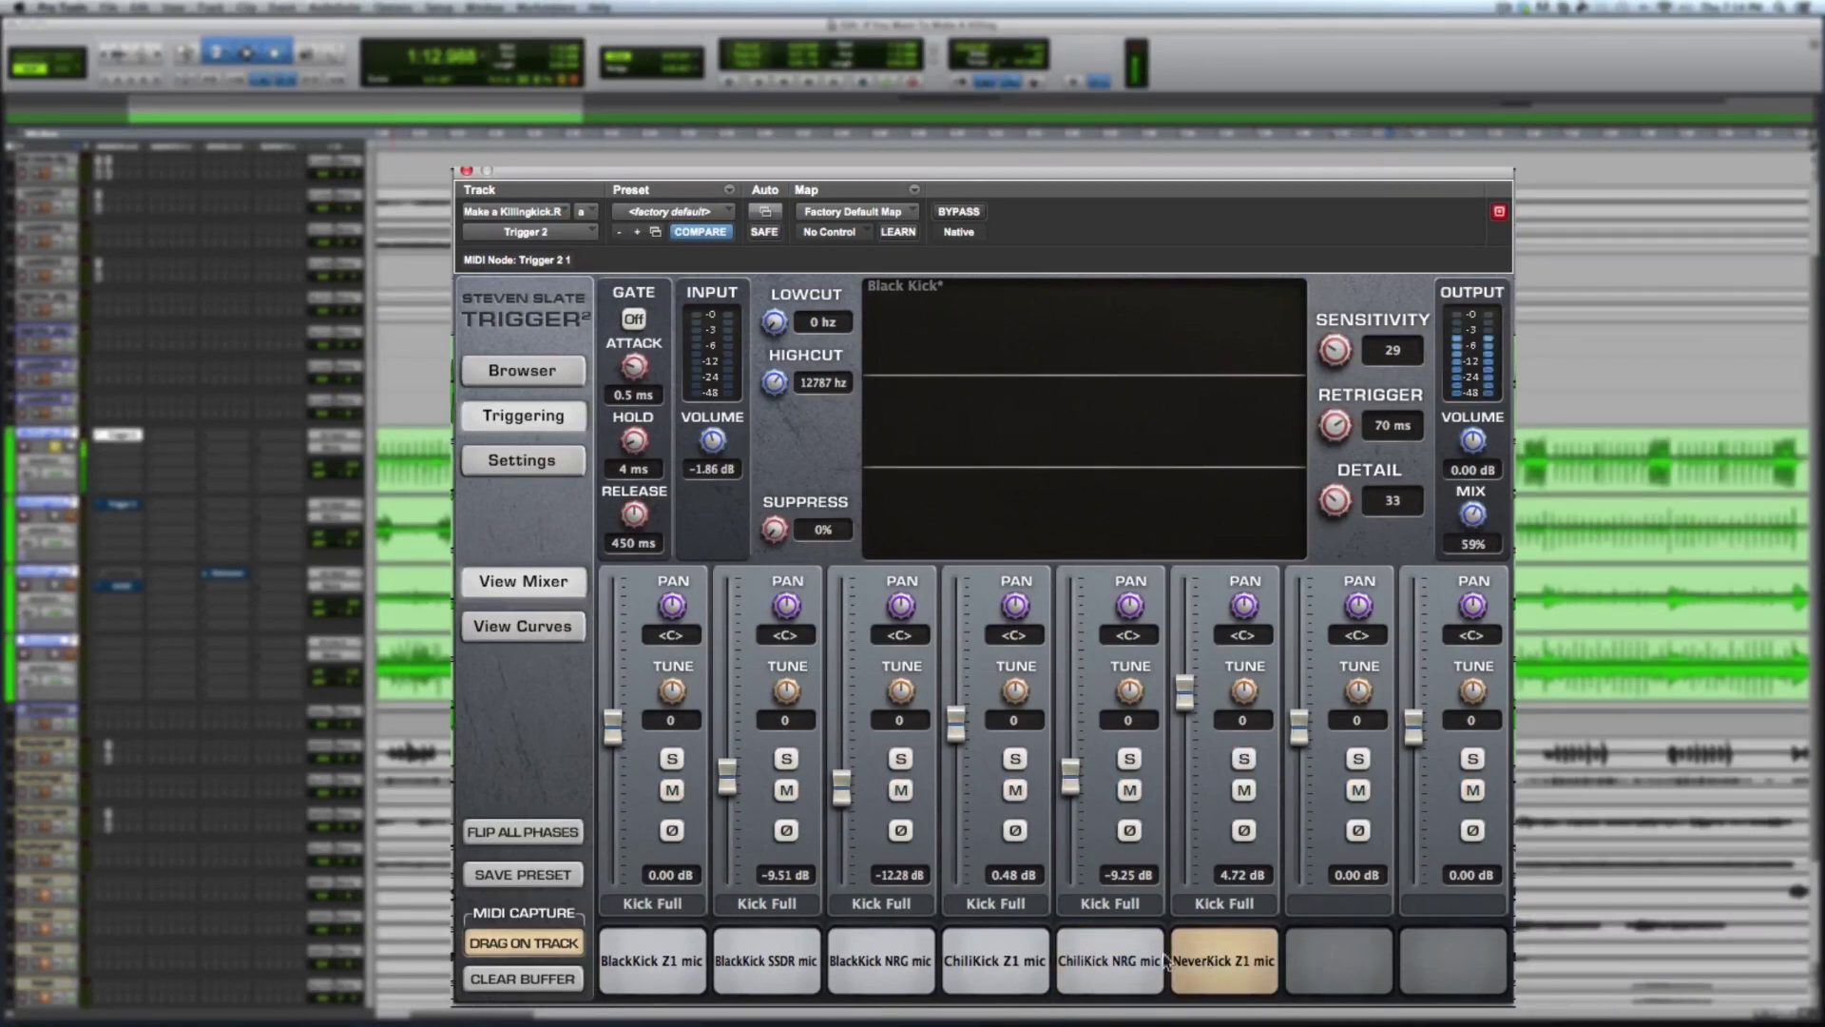
left_click(1100, 962)
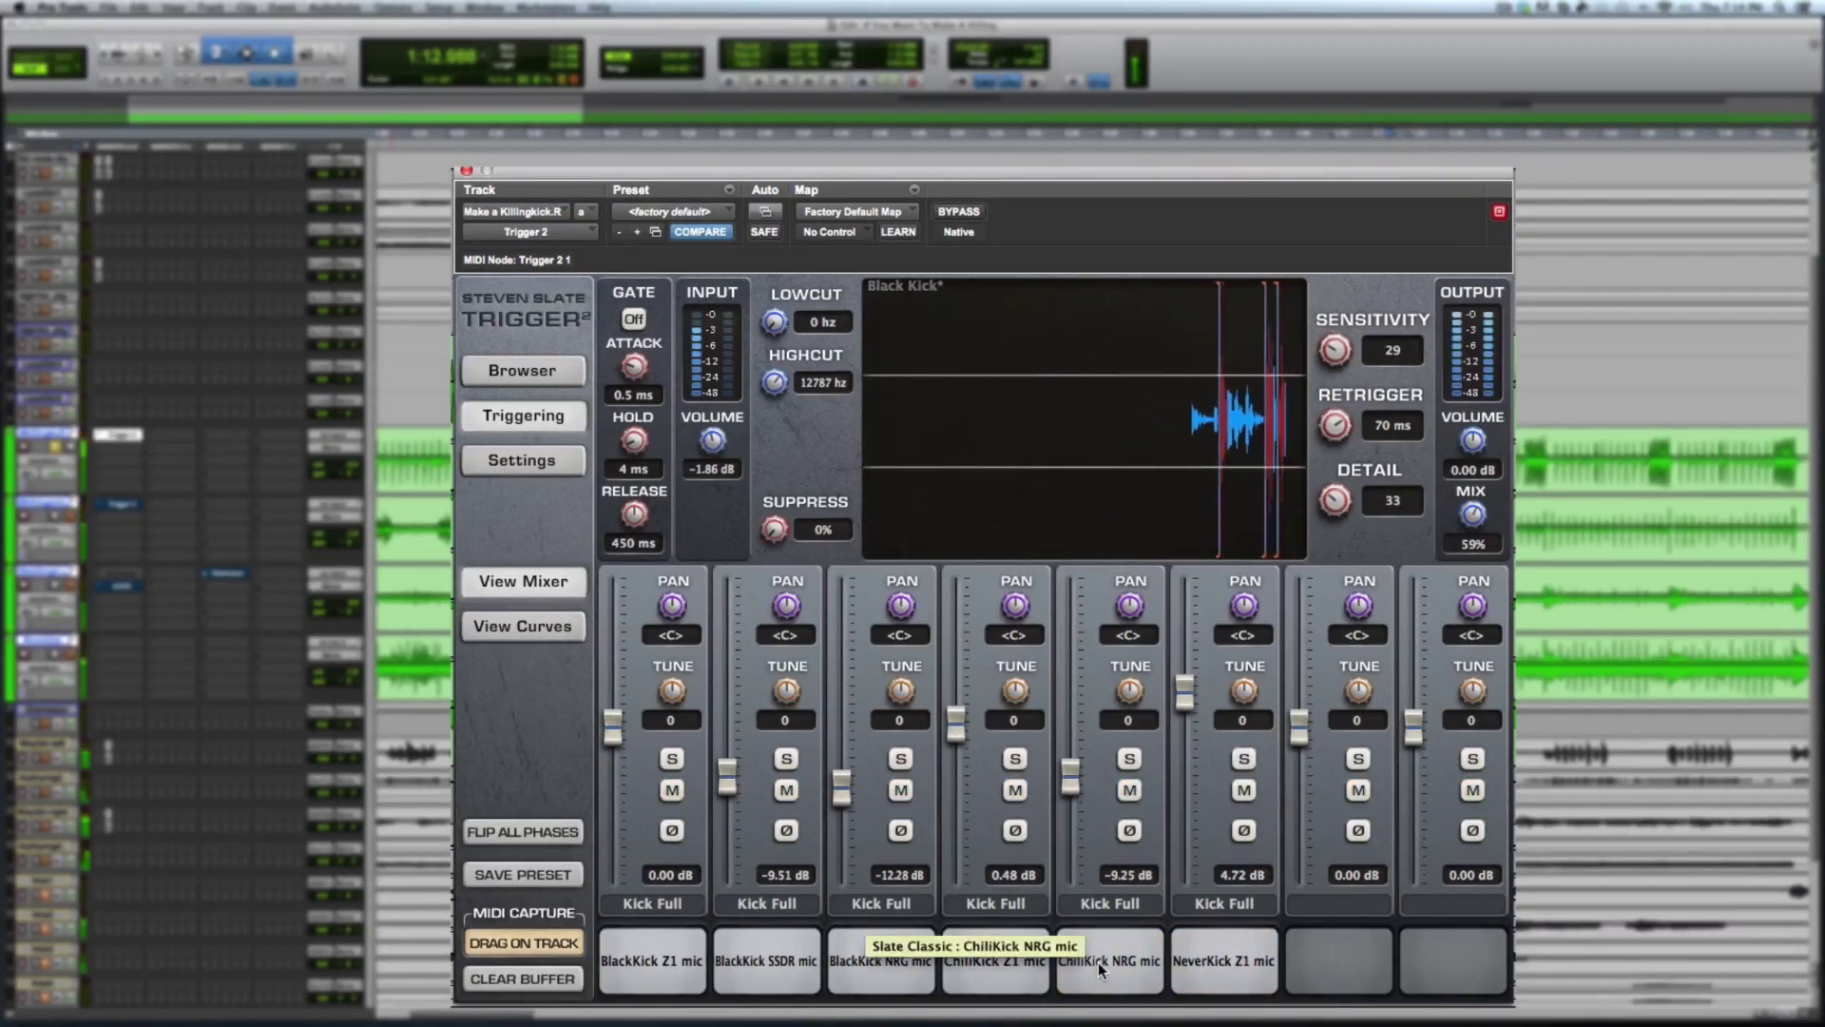
left_click(1015, 791)
left_click(1130, 790)
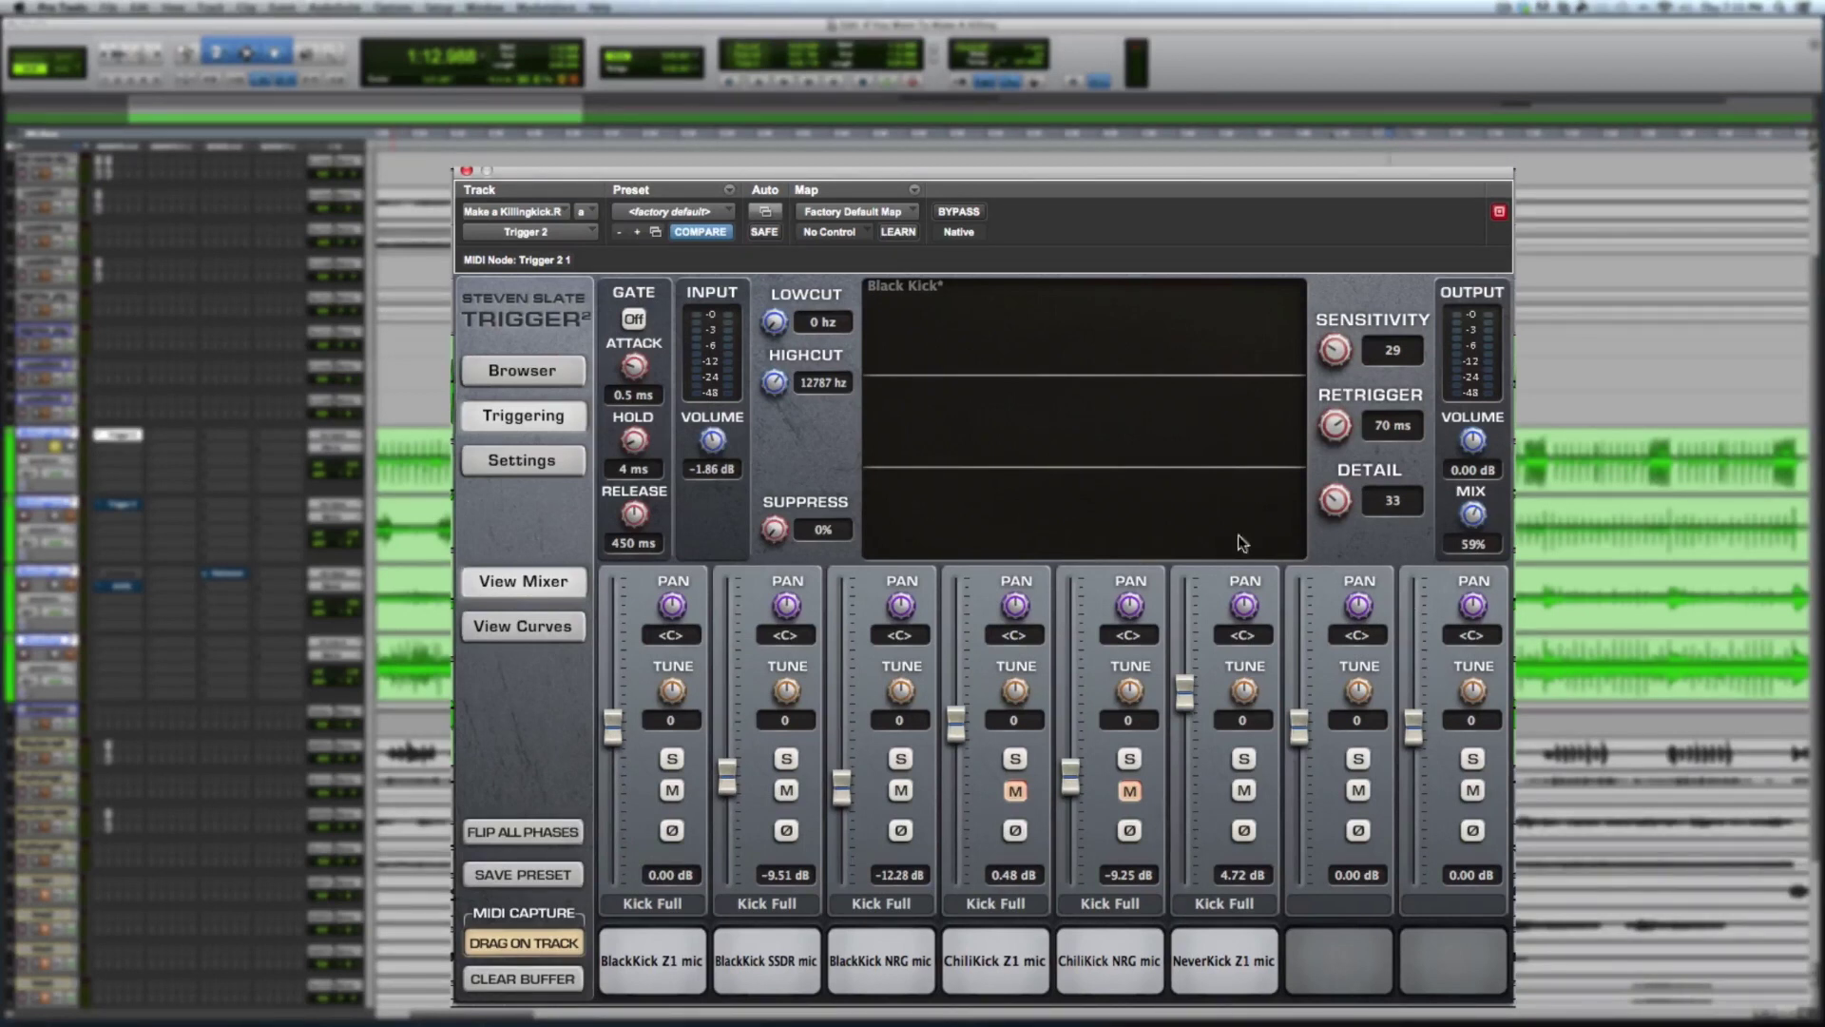
left_click(540, 460)
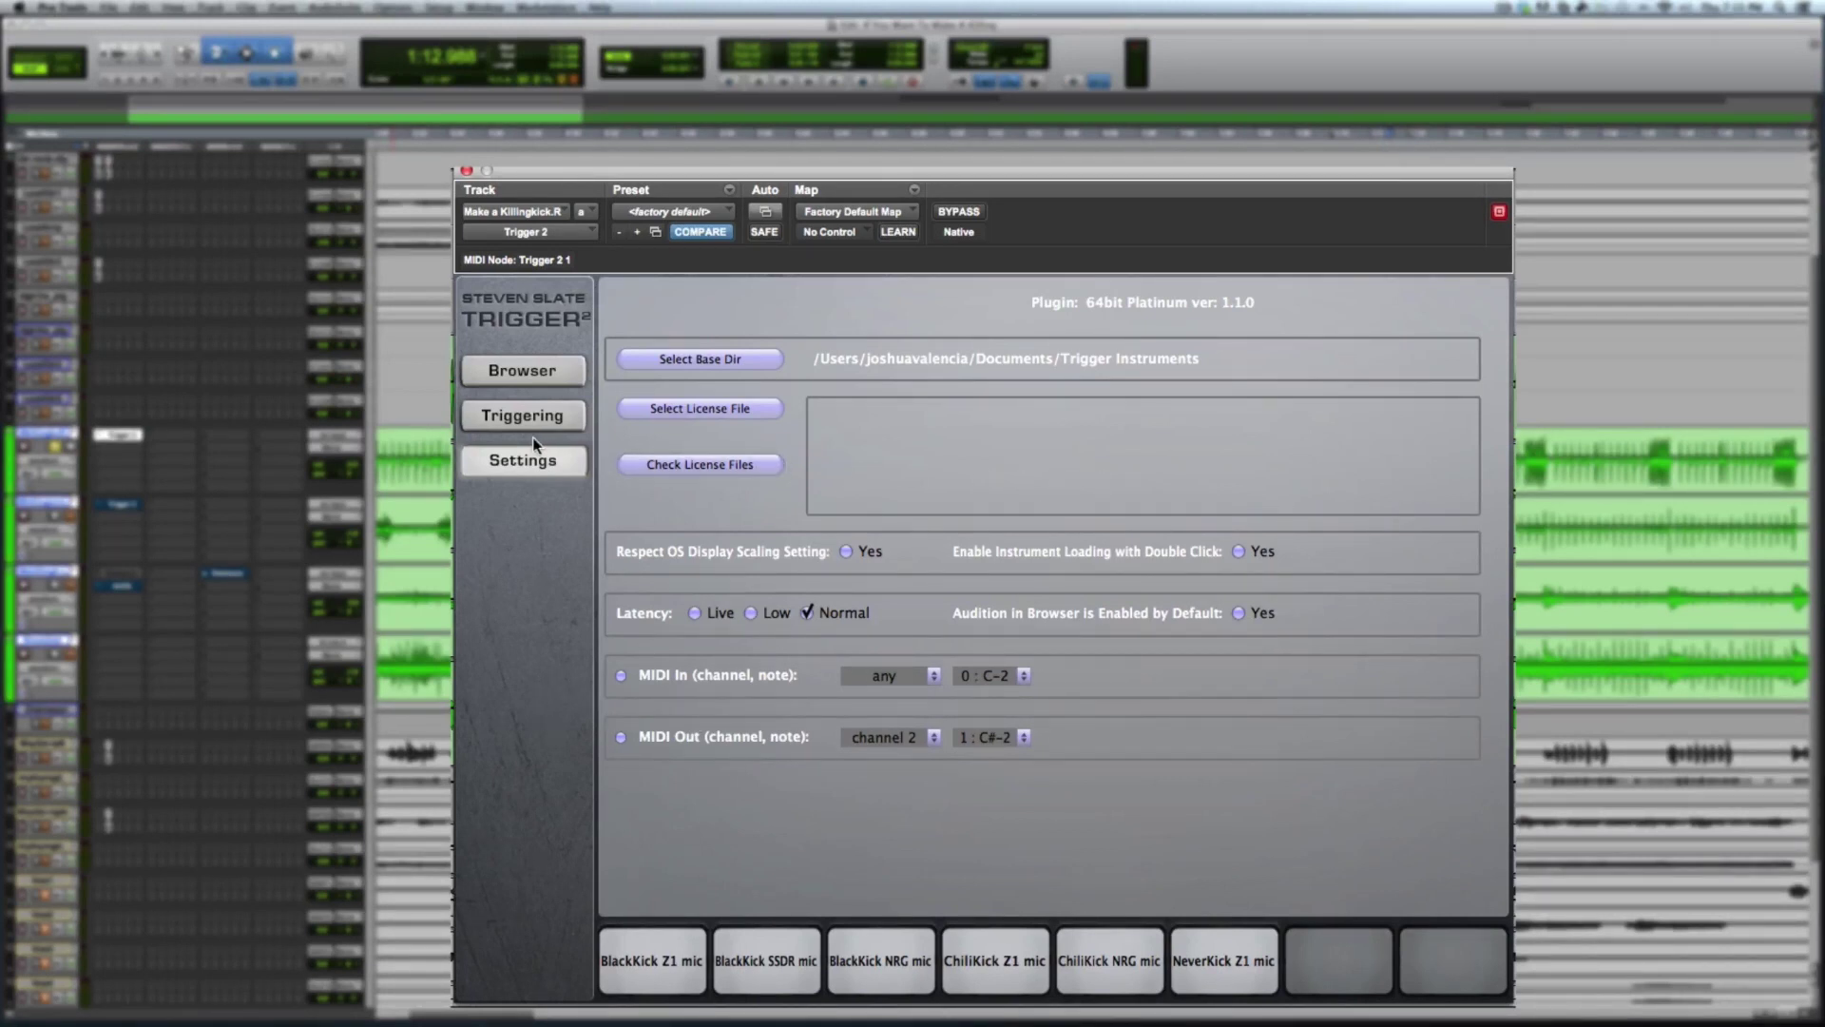
Return to Trigger's triggering view and toggle Flip All Phases on then off, leaving every layer at normal phase.
left_click(569, 416)
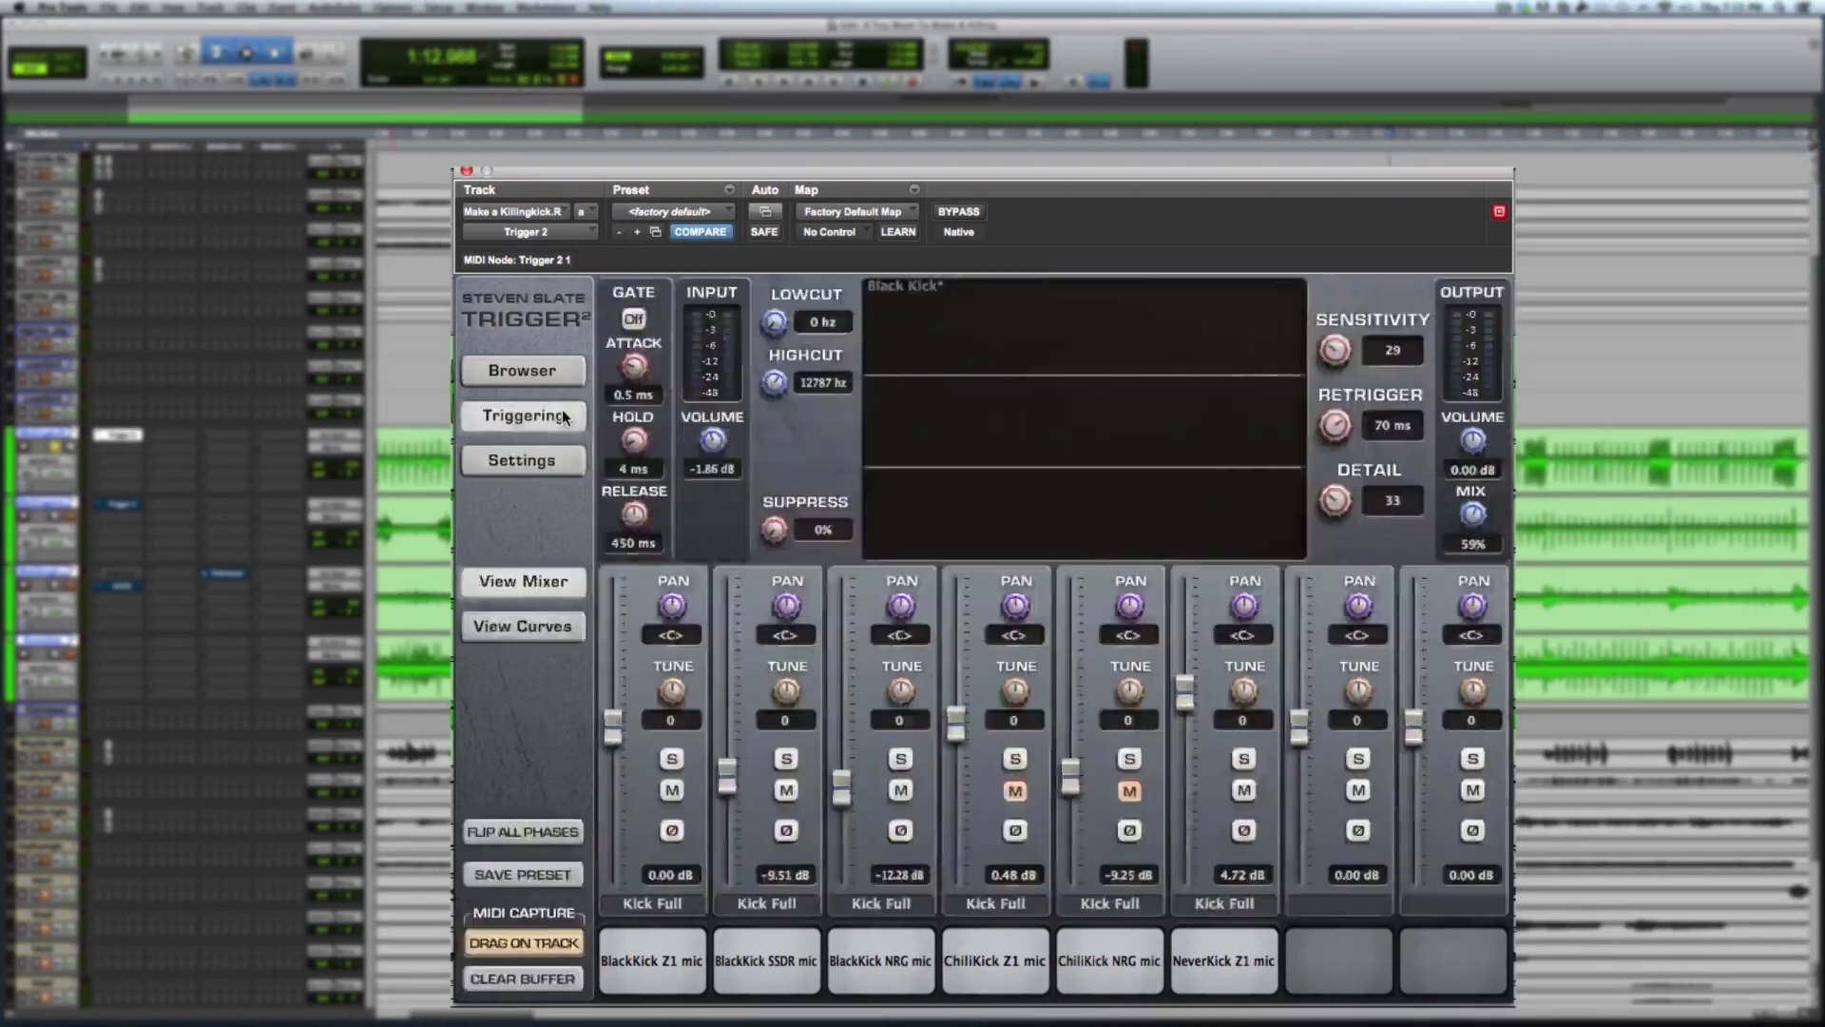
left_click(530, 833)
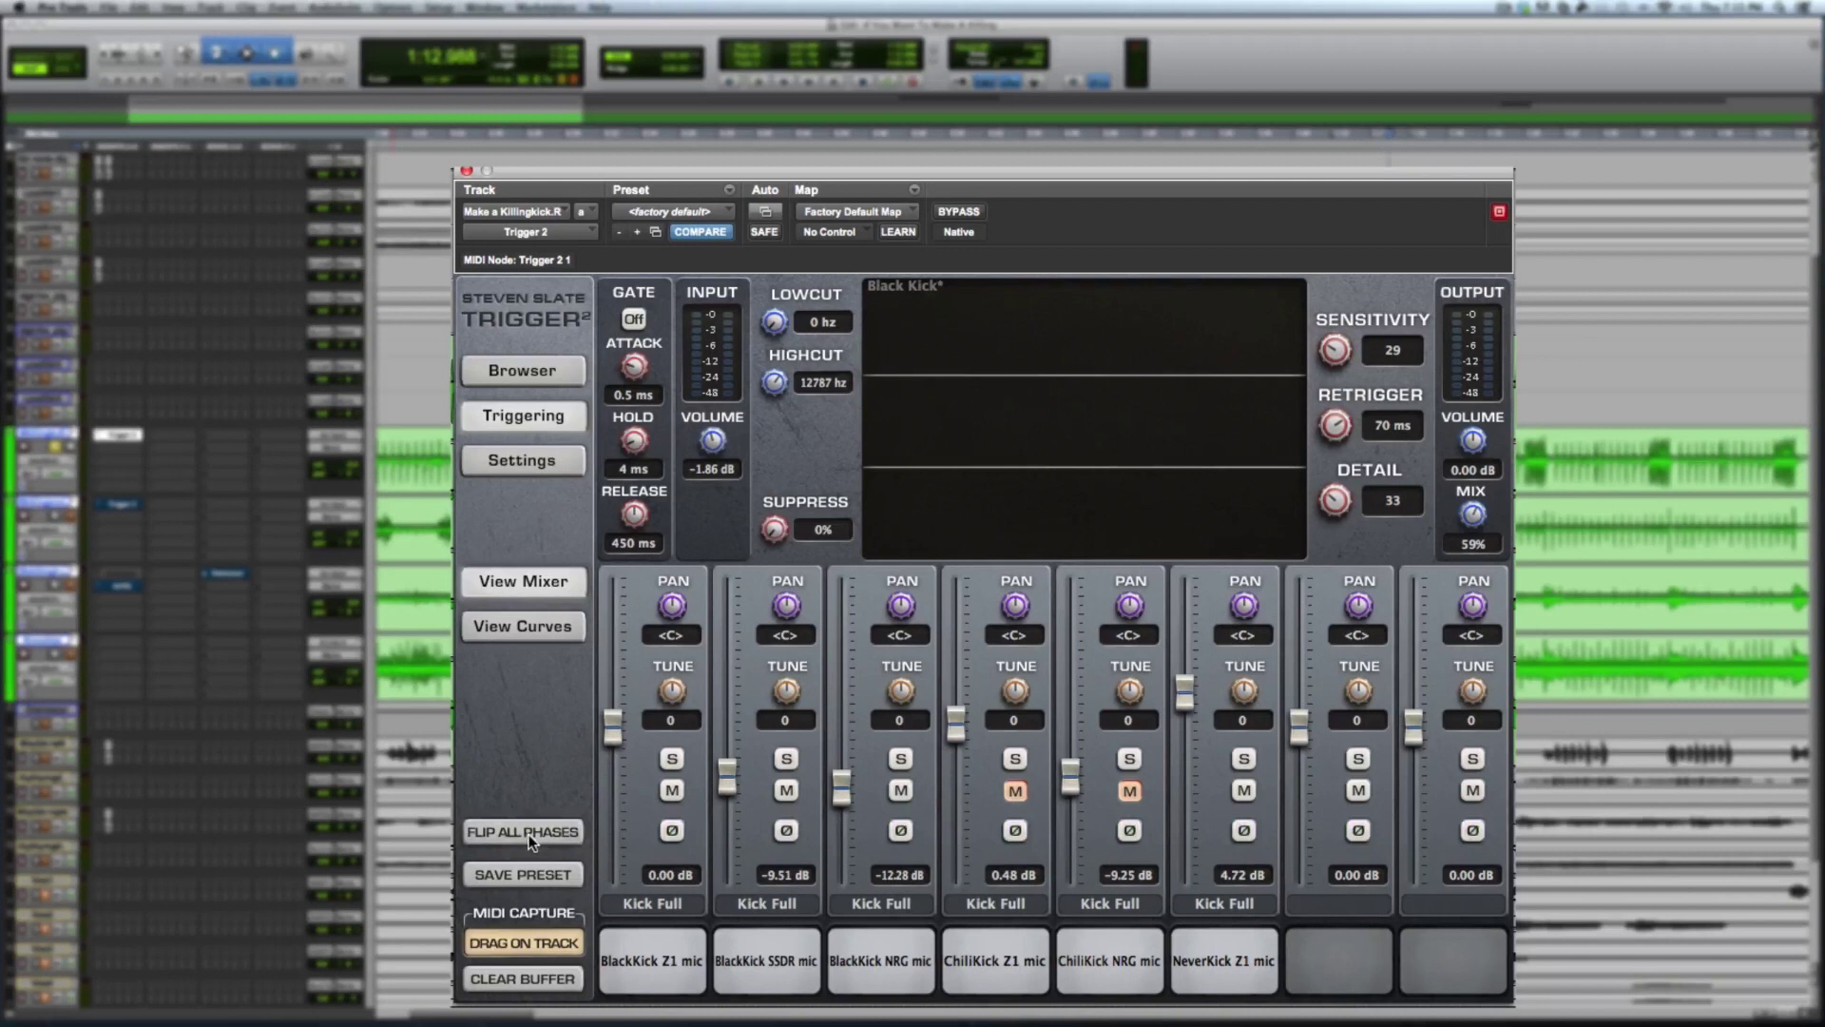
left_click(530, 833)
left_click(506, 372)
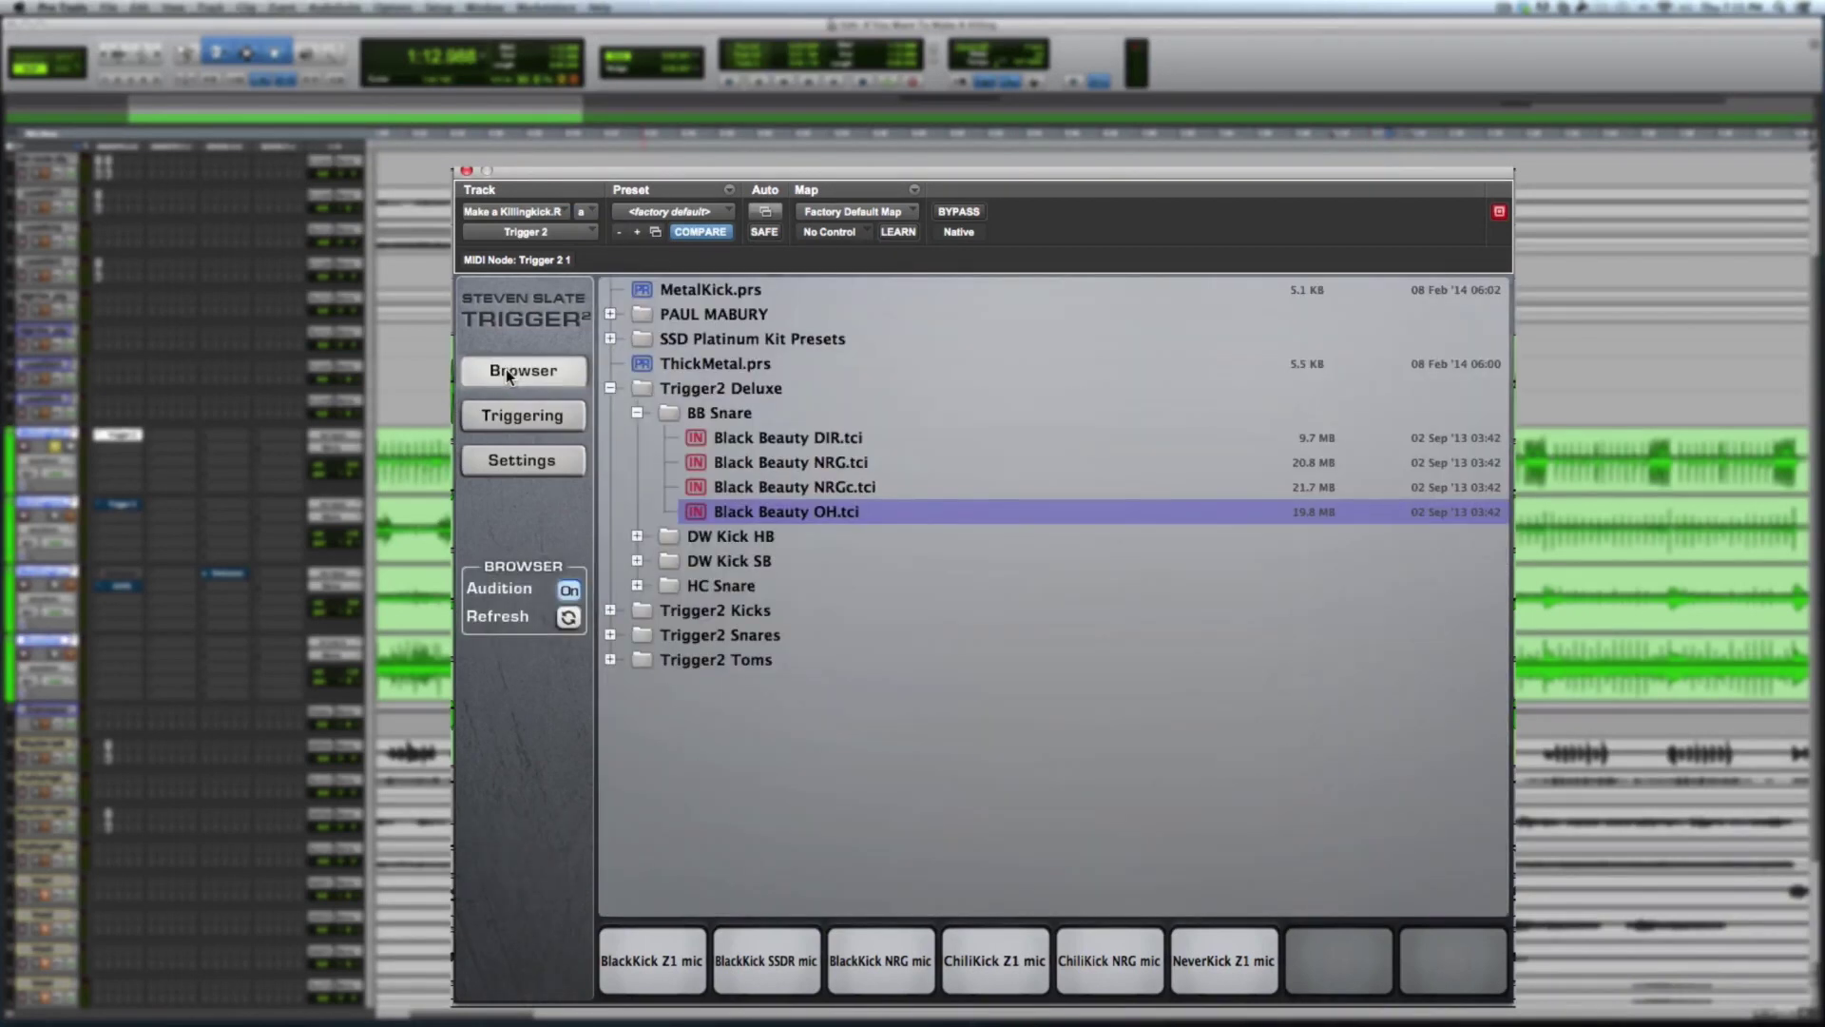
left_click(519, 418)
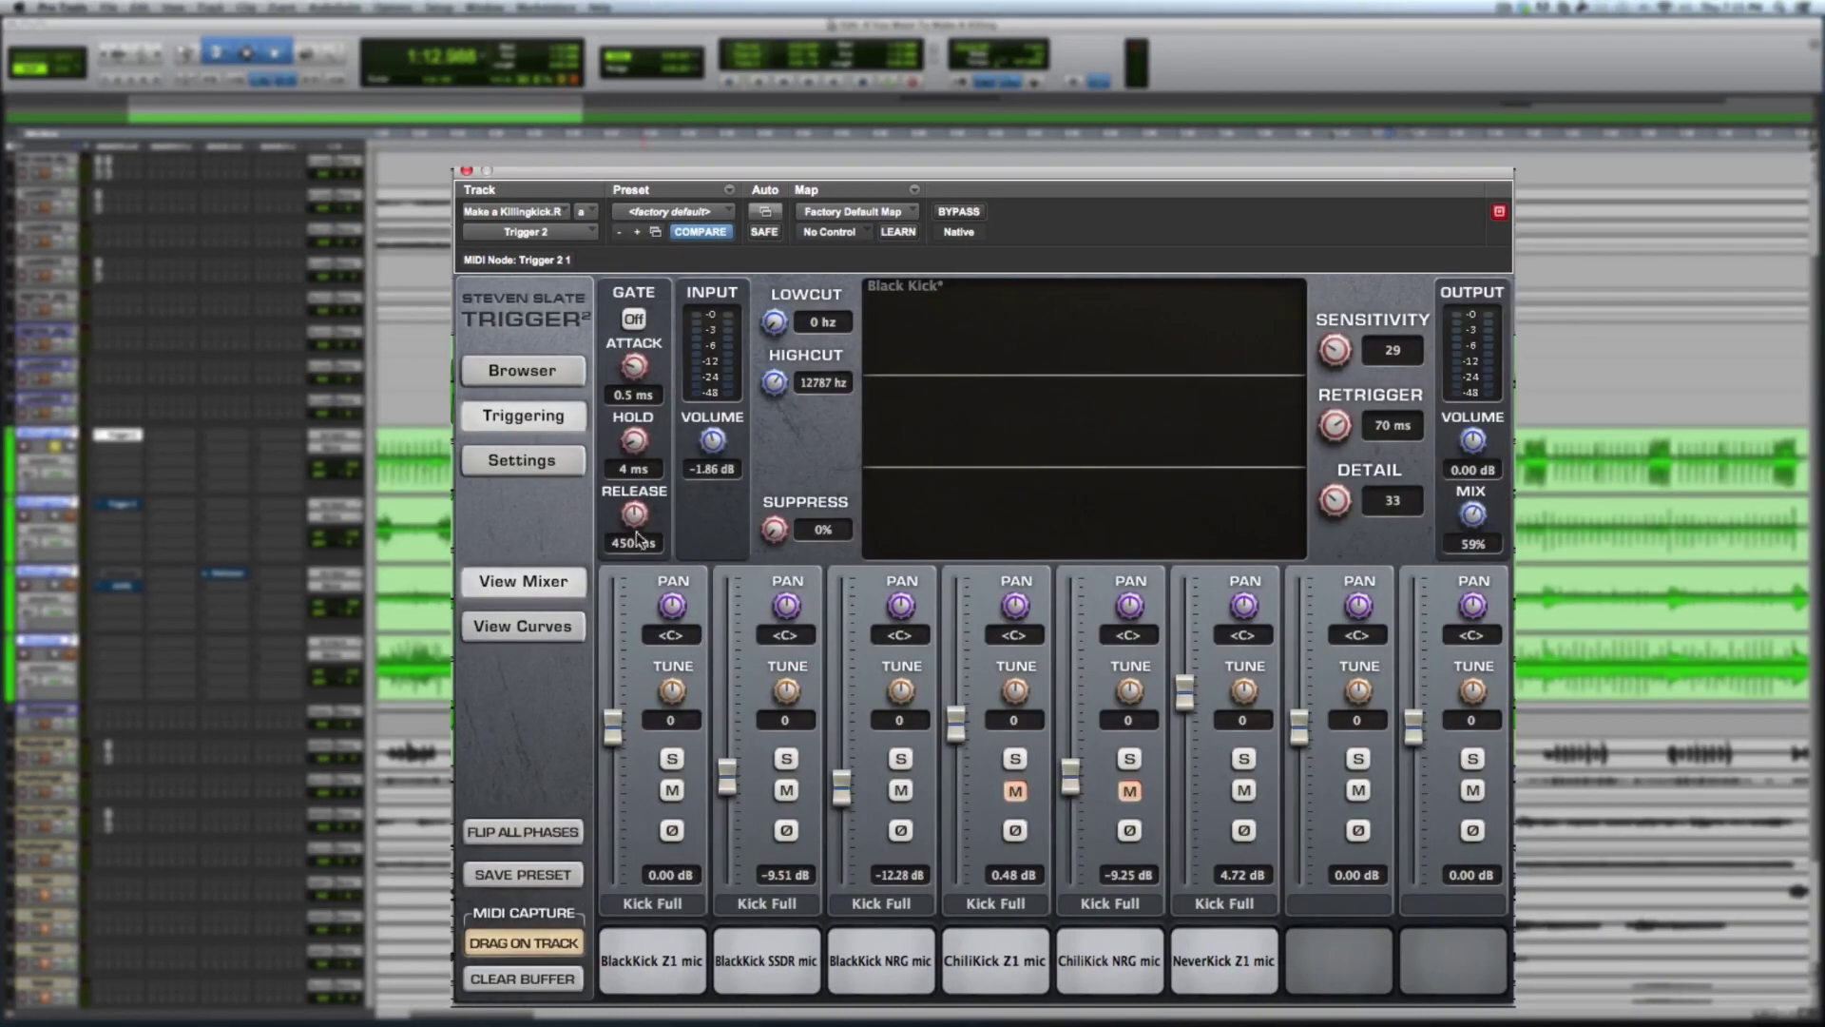